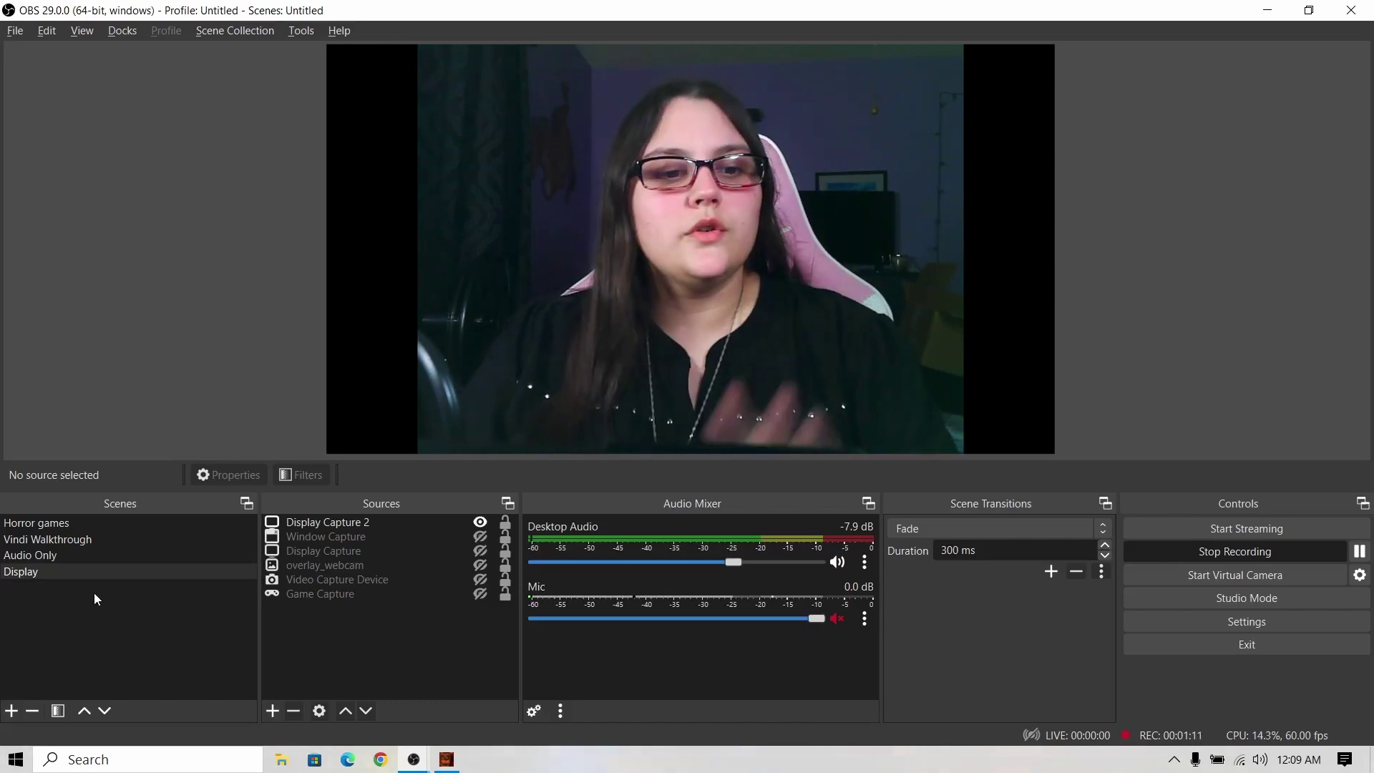
- Start adding a new scene named 'five nights at freddys'
left_click(11, 711)
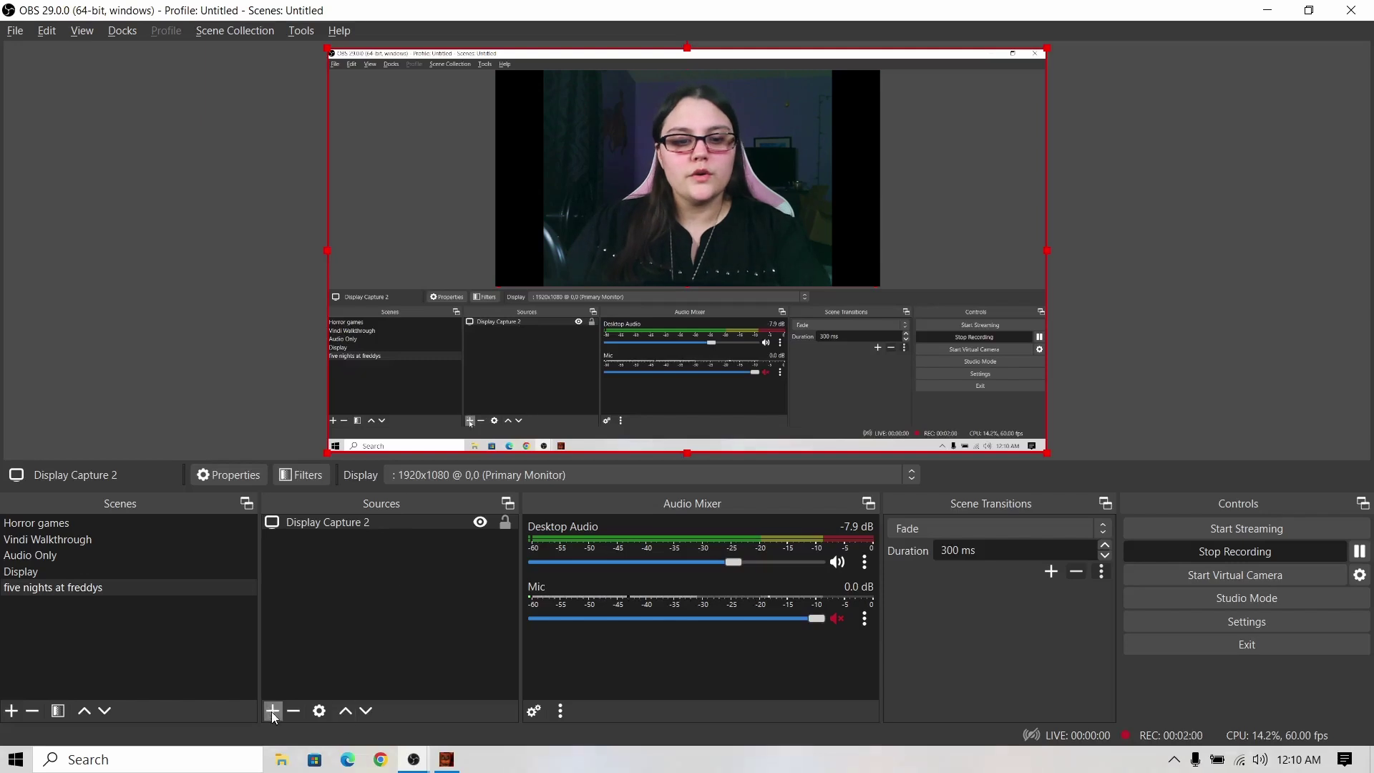
- Create a Game Capture source named 'fnaf' in the scene
left_click(272, 711)
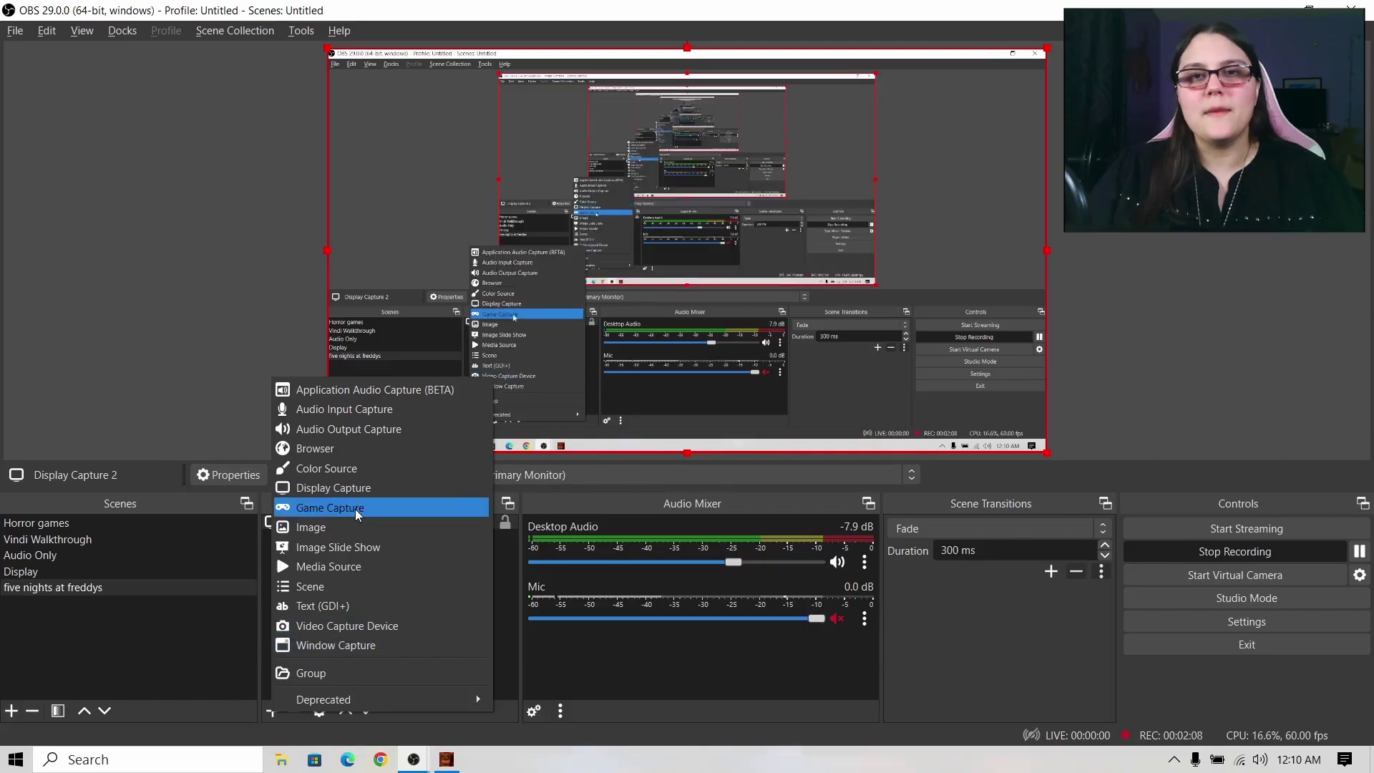
left_click(355, 508)
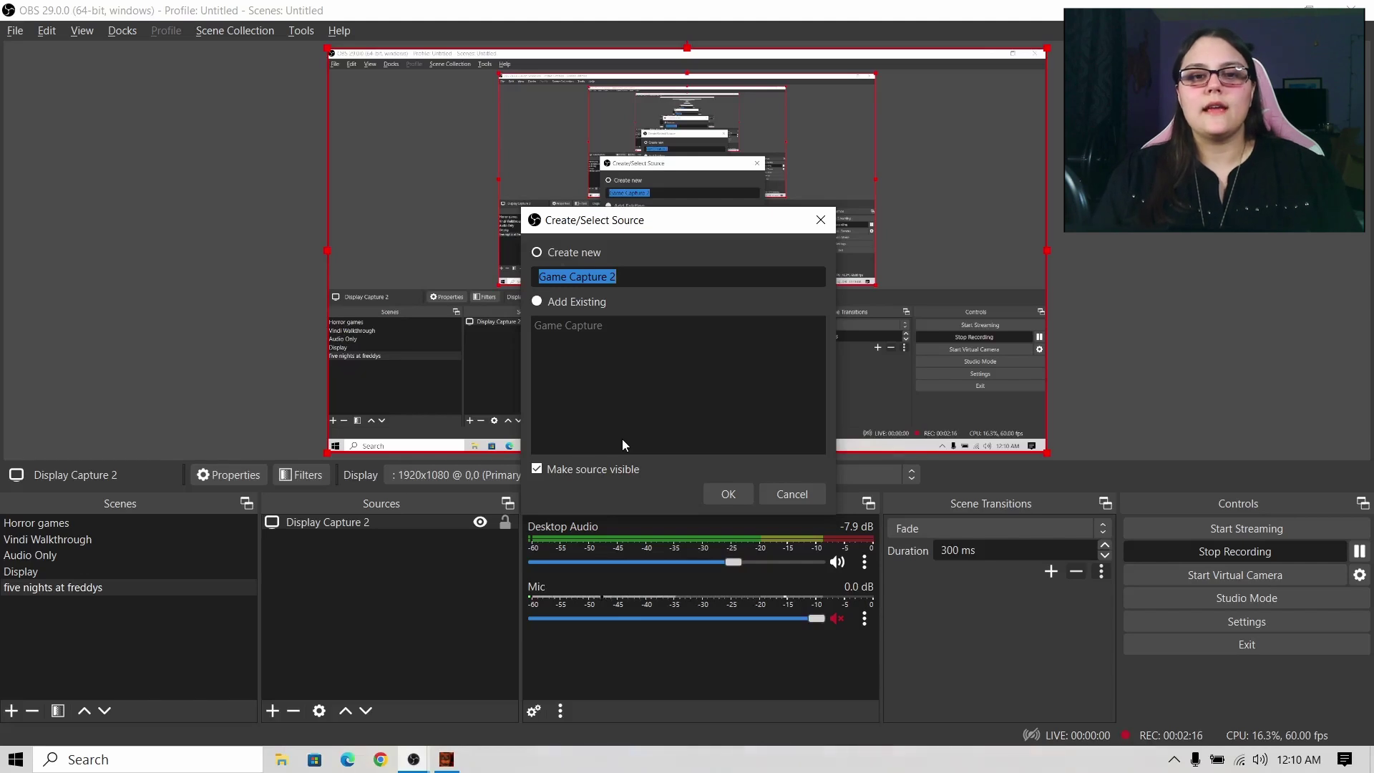
type("fnaf")
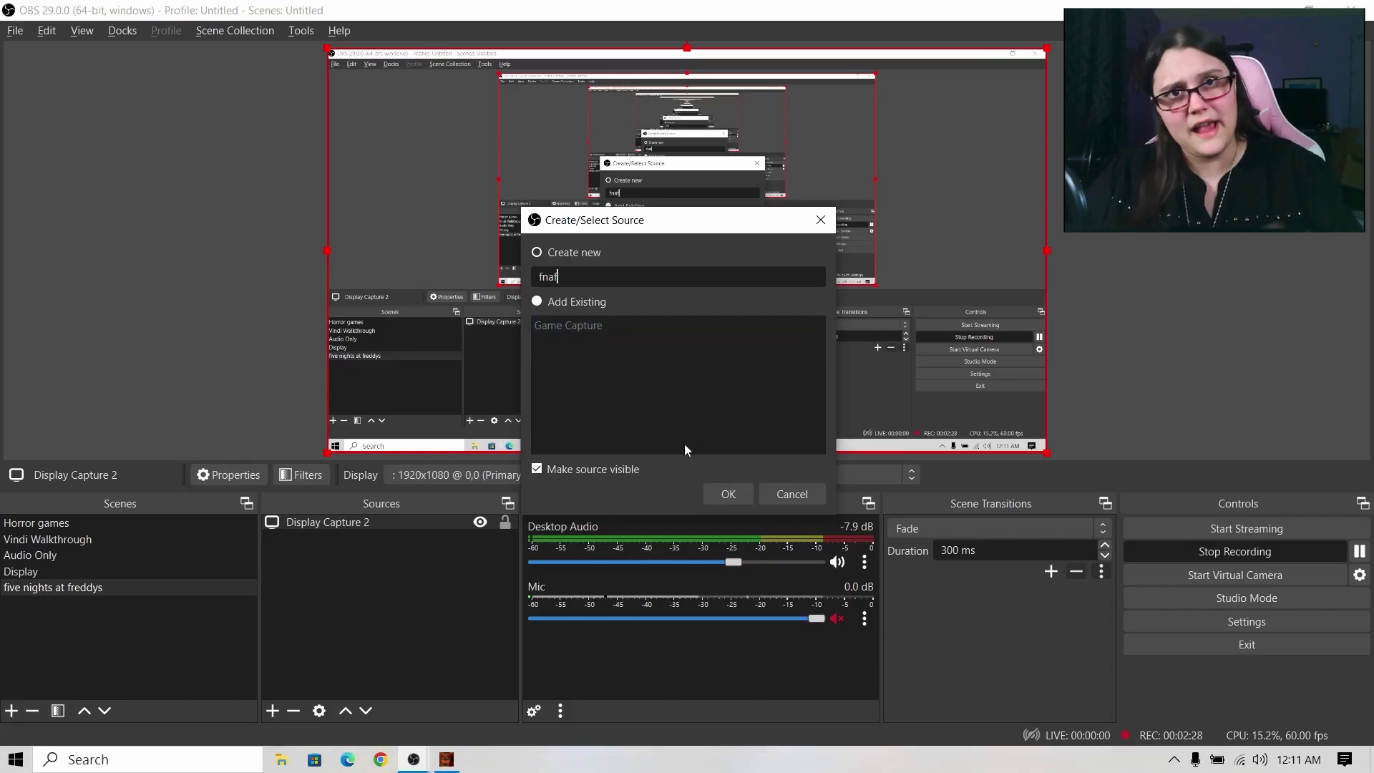
left_click(728, 493)
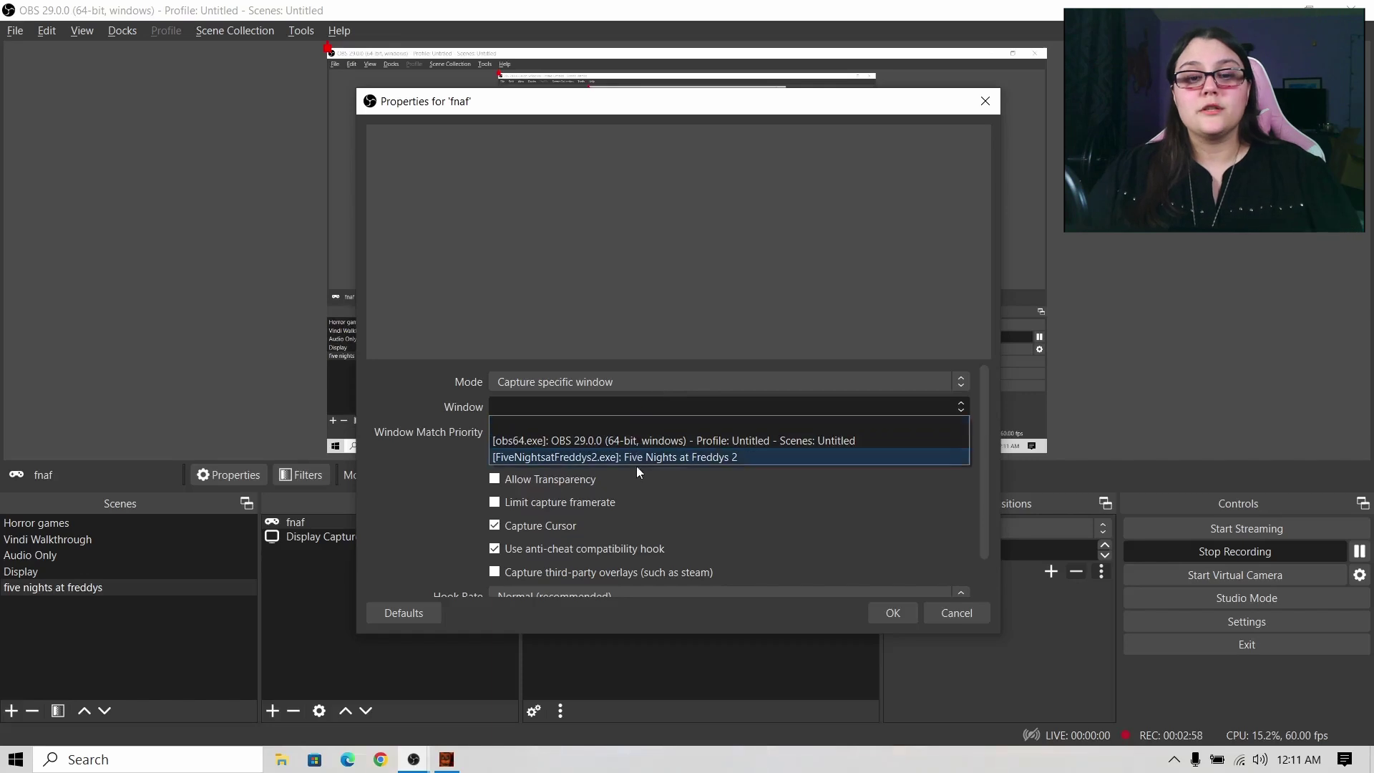
- Set fnaf to Capture specific window targeting FiveNightsatFreddys2.exe and save it
left_click(648, 387)
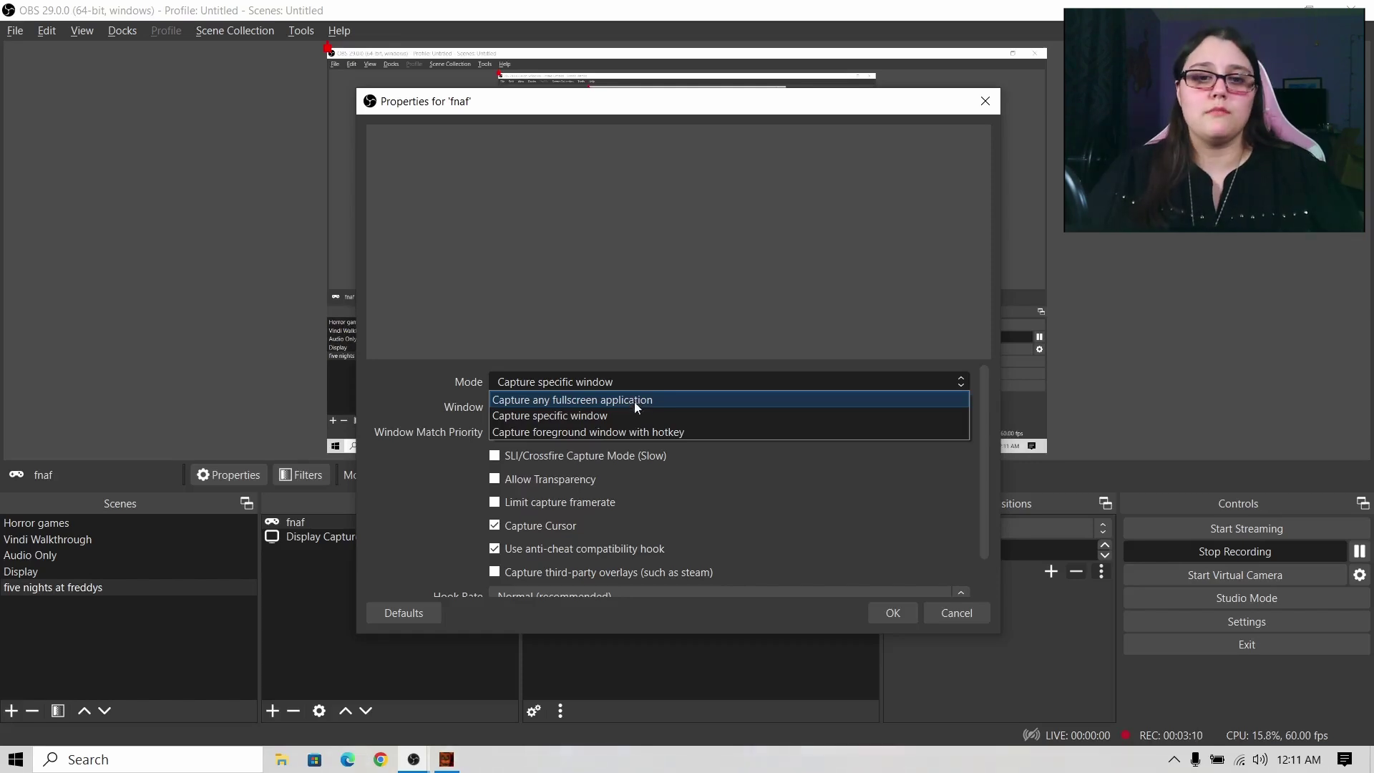
left_click(637, 415)
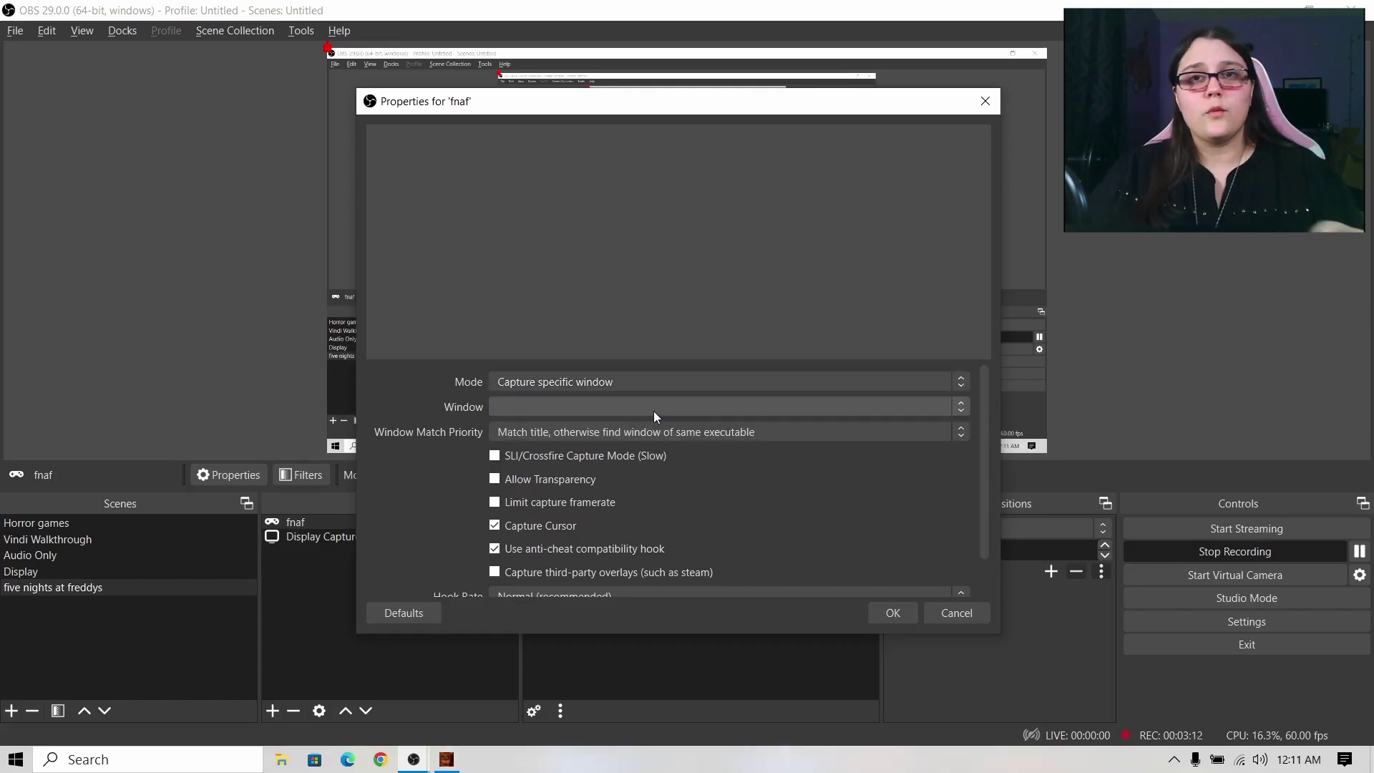
left_click(654, 411)
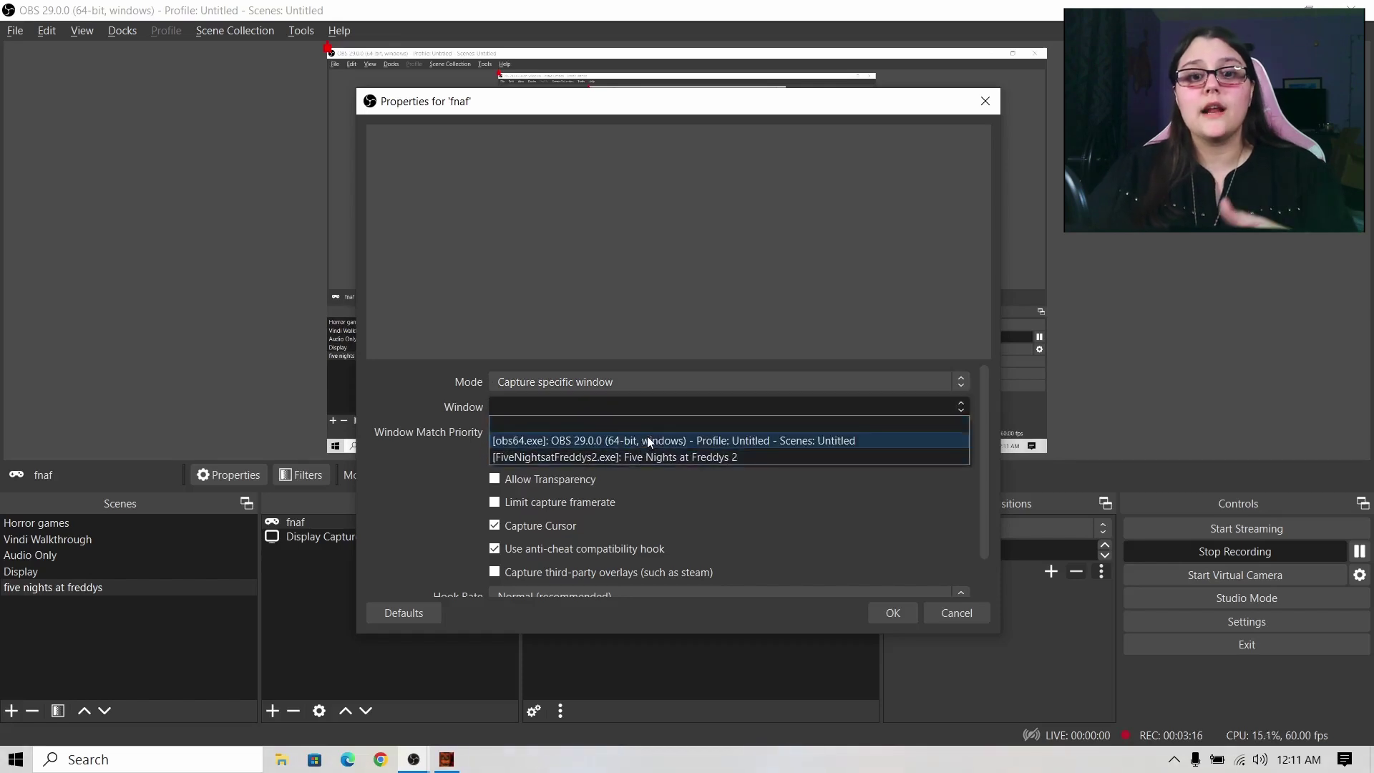
left_click(648, 440)
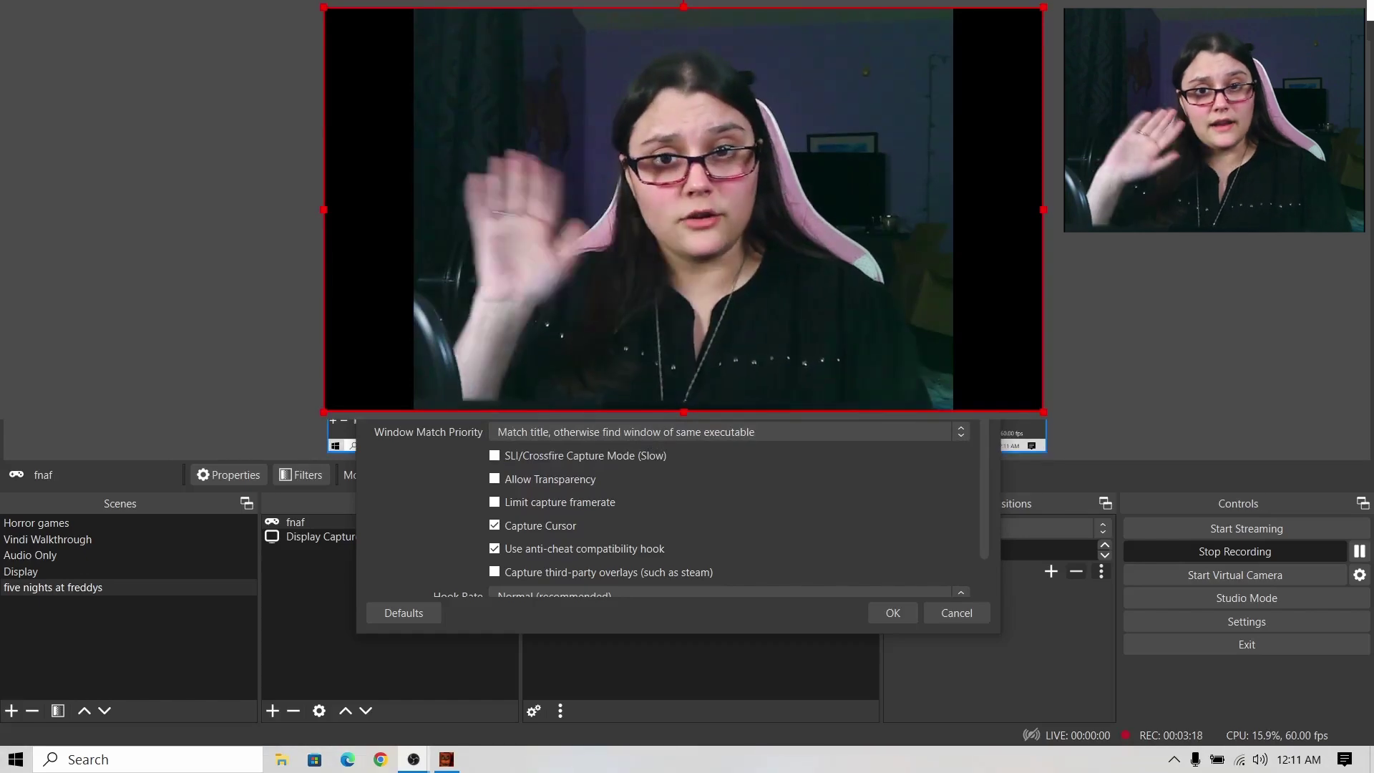
left_click(771, 428)
left_click(653, 453)
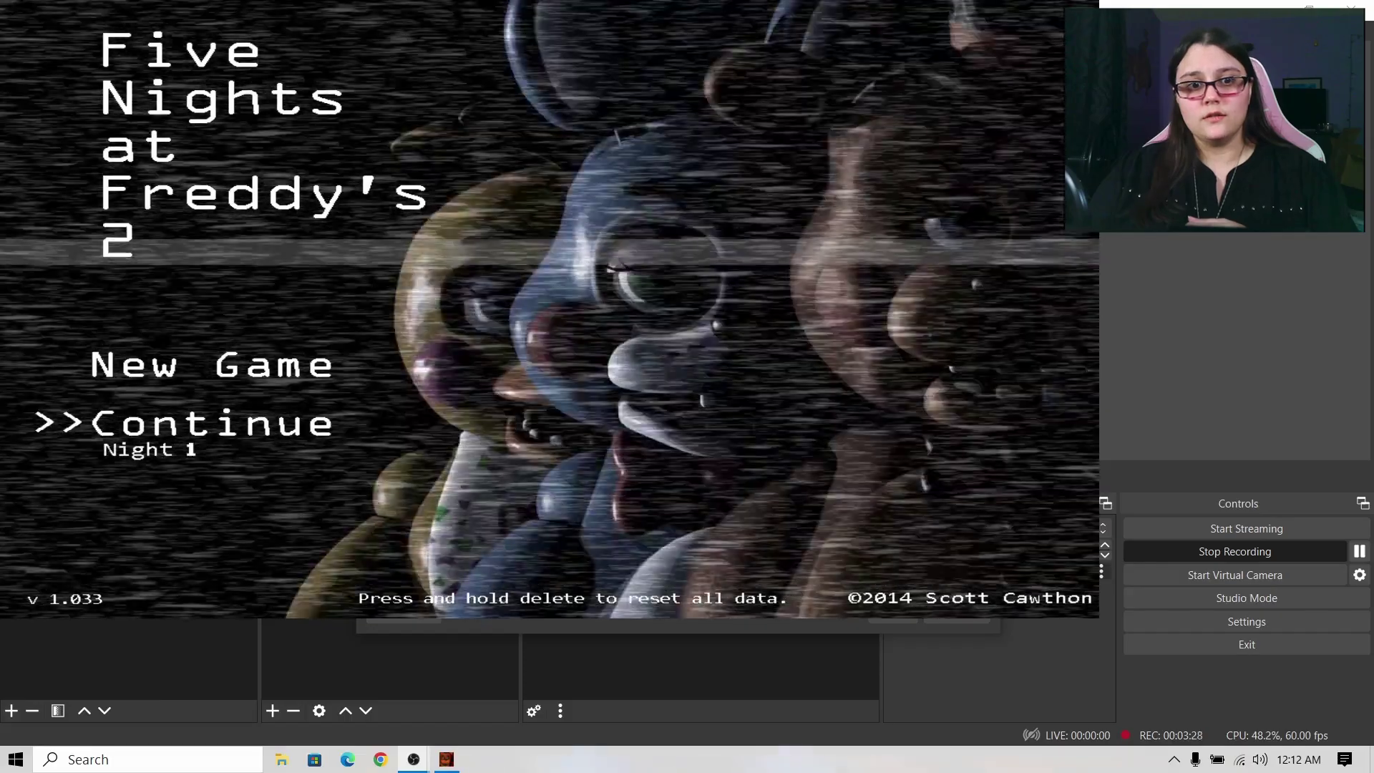
key("alt+Tab")
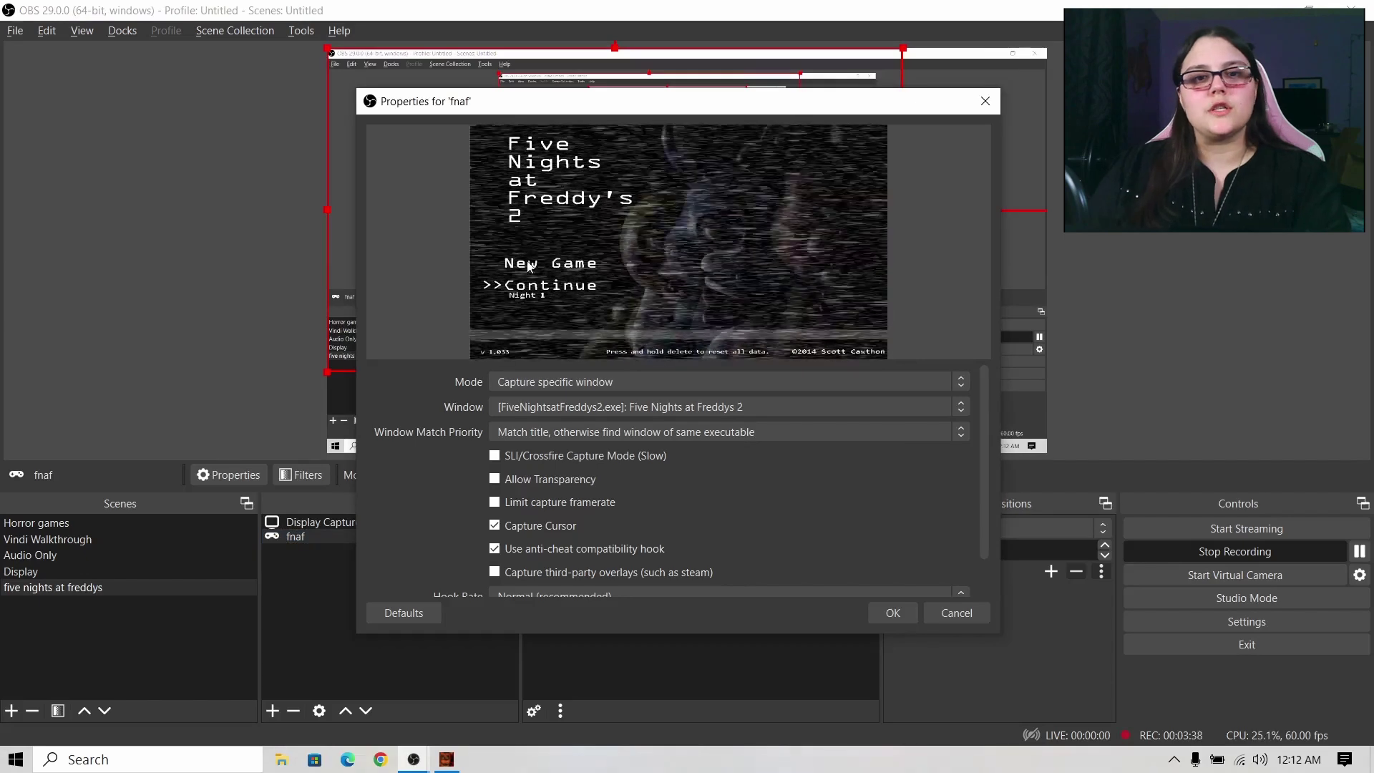
scroll(810, 513, "down", 1)
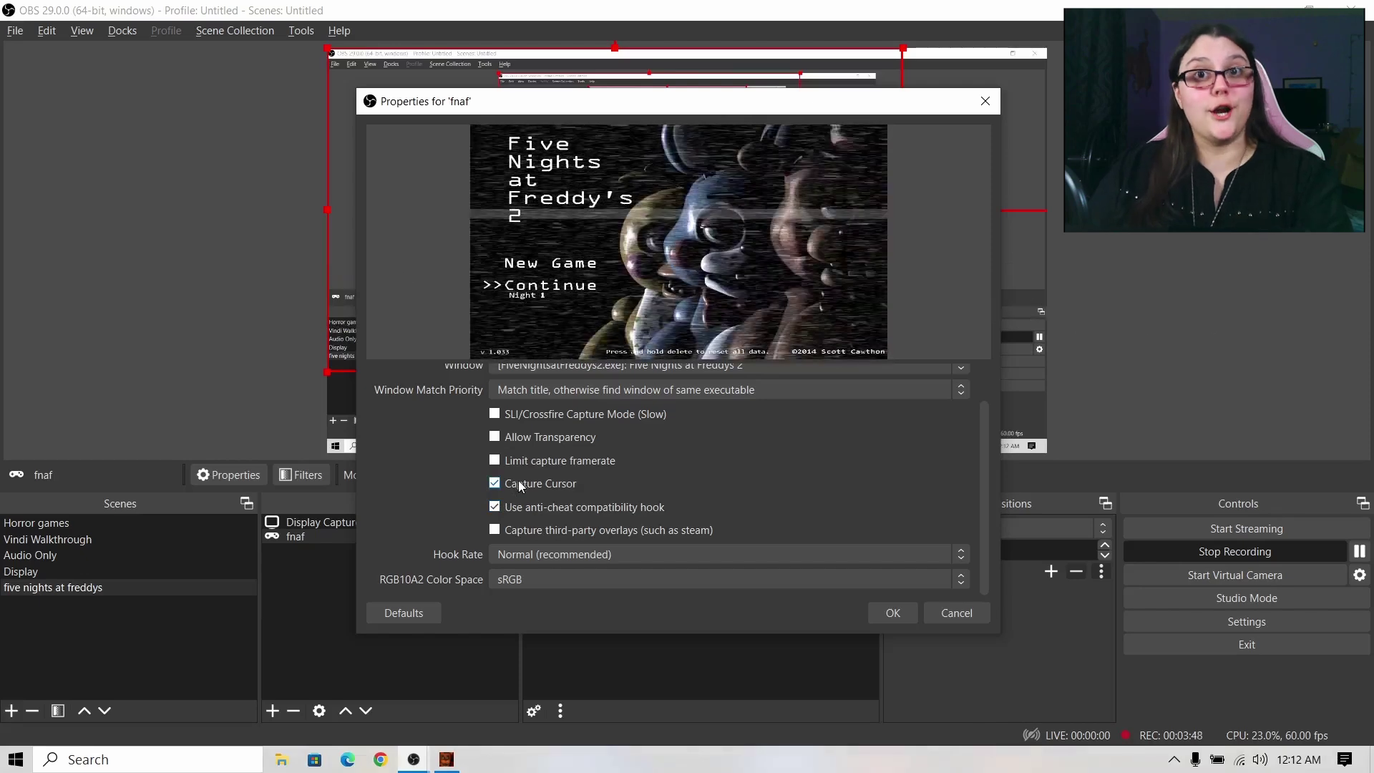
left_click(892, 613)
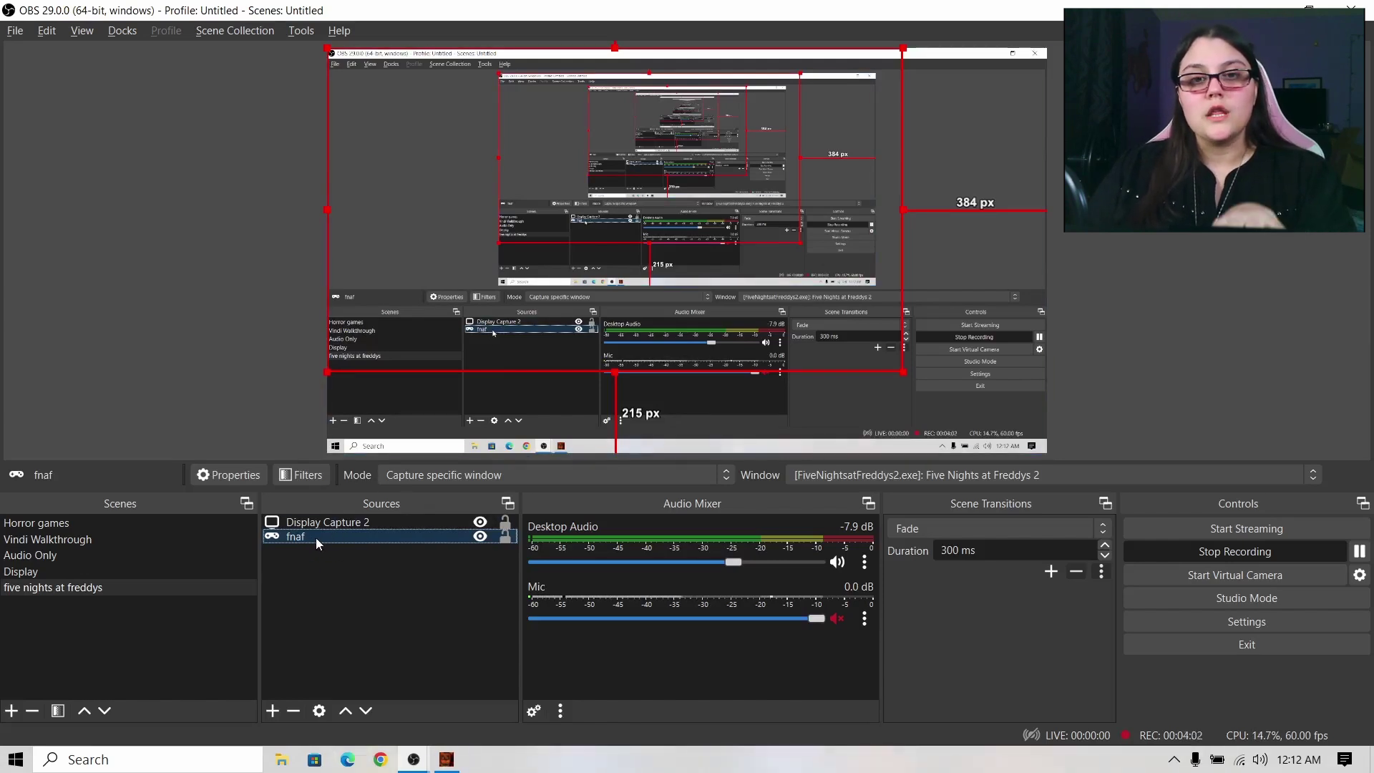
- Place fnaf above Display Capture 2, then toggle the game menu between New Game and Continue
left_click_drag(316, 538, 319, 526)
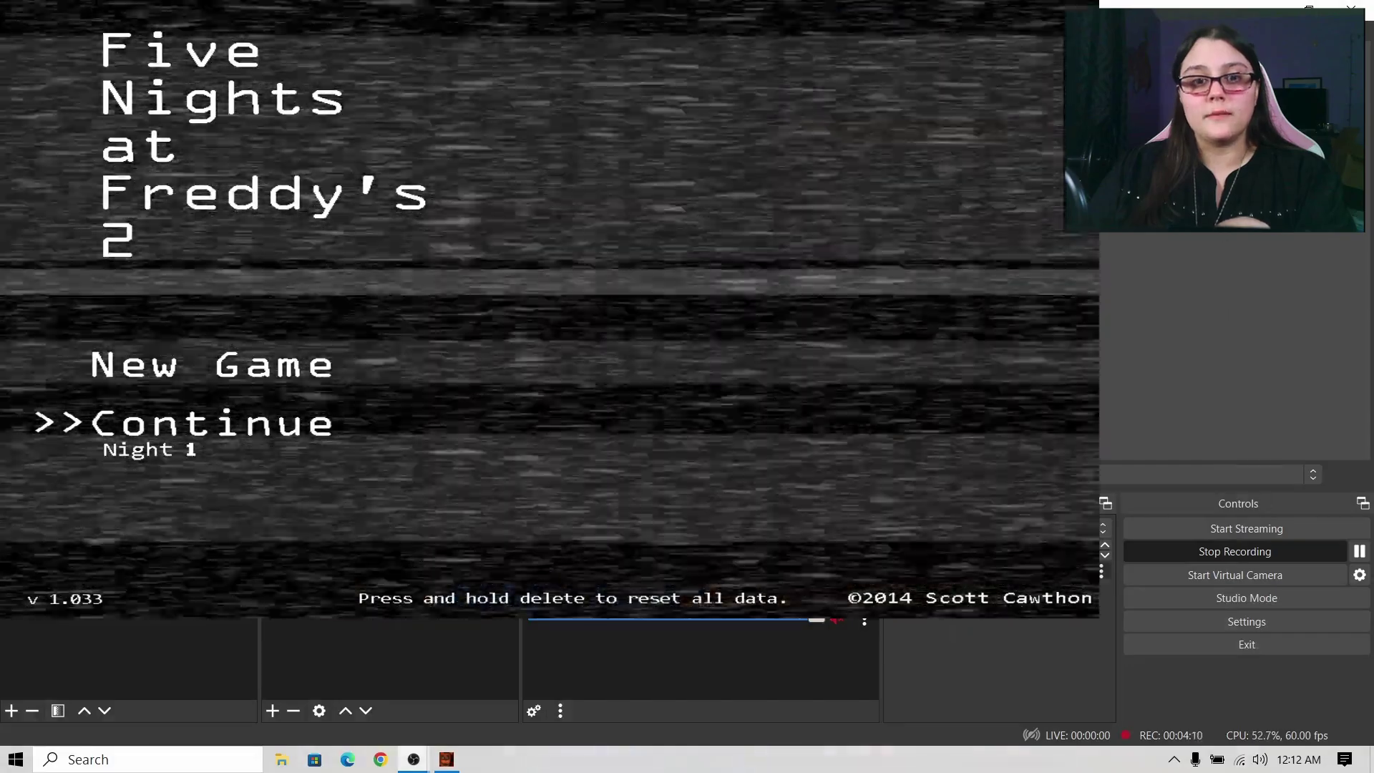
key("Up")
key("Down")
key("Up")
key("Down")
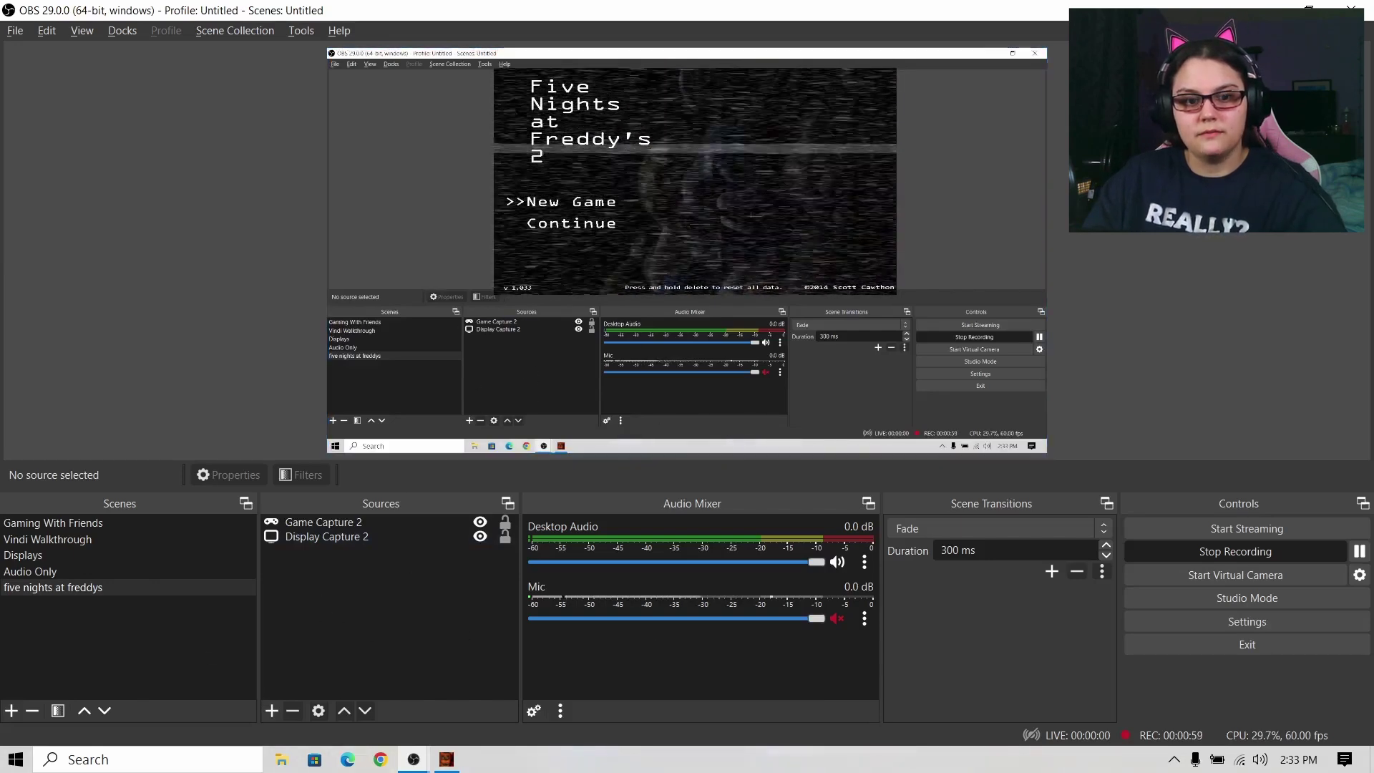
- Drop Game Capture 2 below Display Capture 2 and begin a Video Capture Device source
left_click(518, 345)
left_click_drag(325, 519, 324, 542)
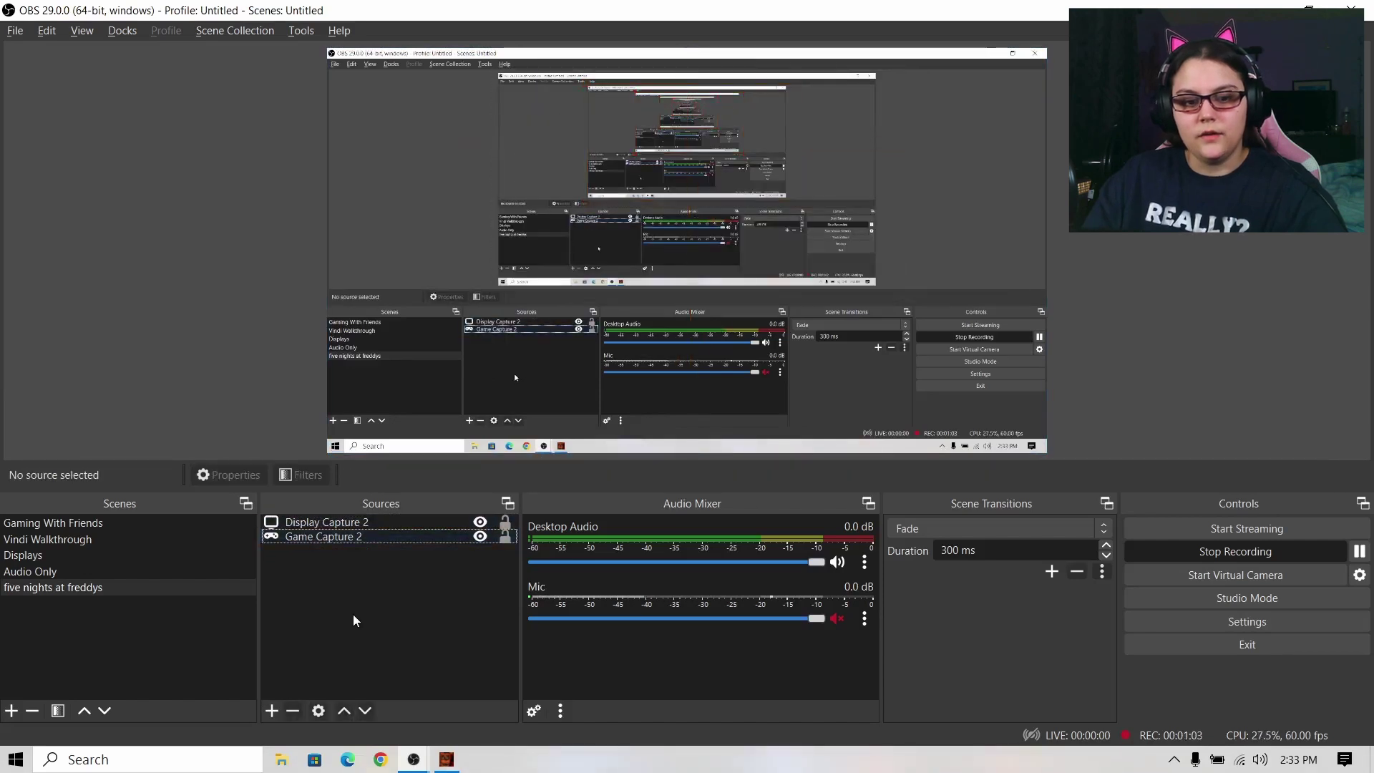
left_click(272, 710)
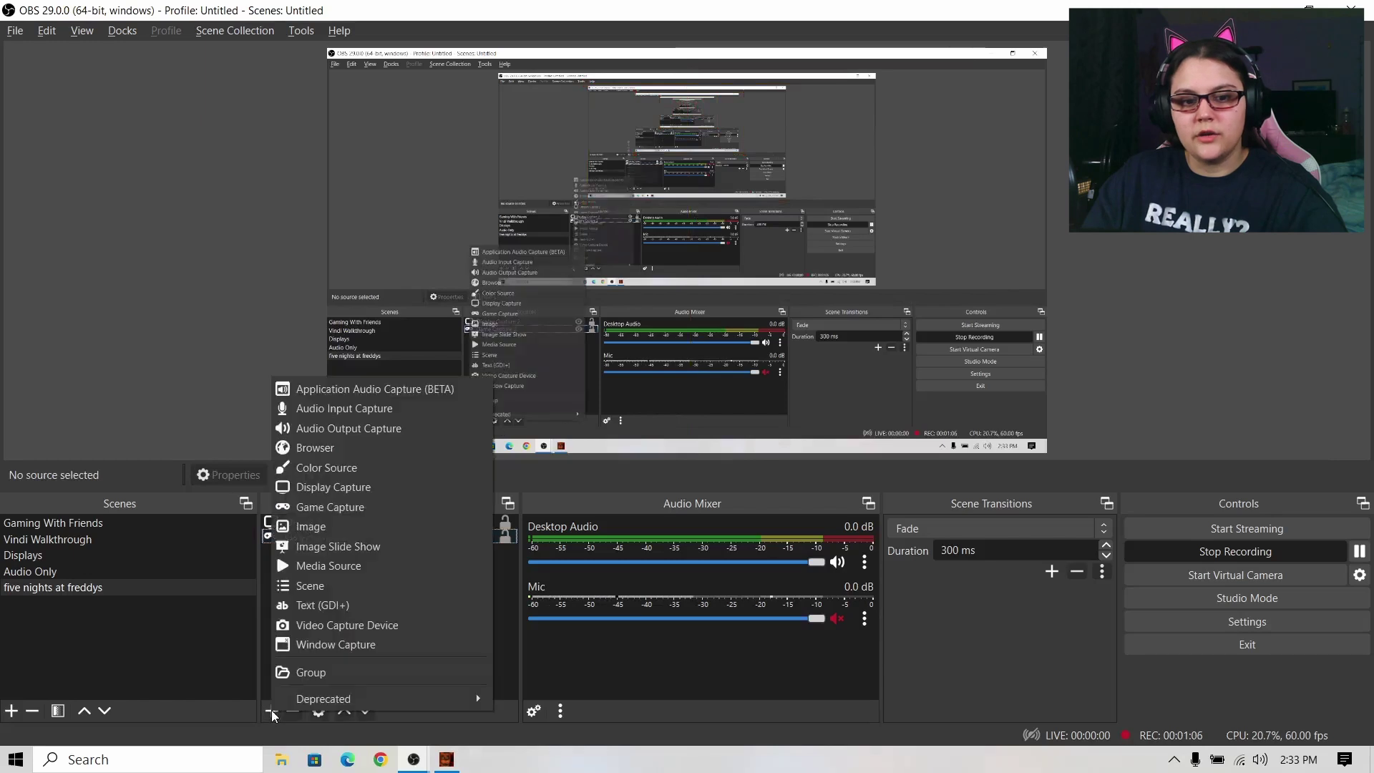
left_click(334, 623)
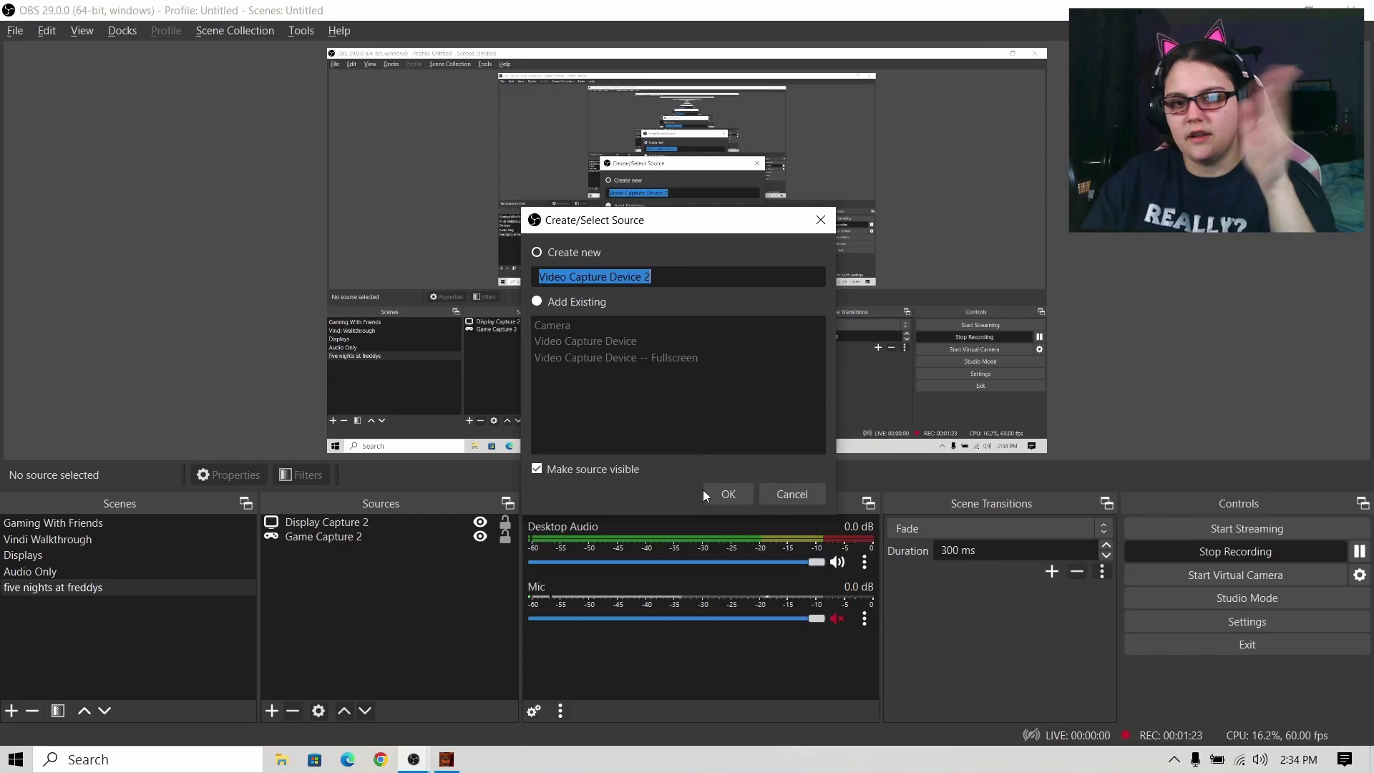
- Create Video Capture Device 2 using the USB Camera device
left_click(730, 494)
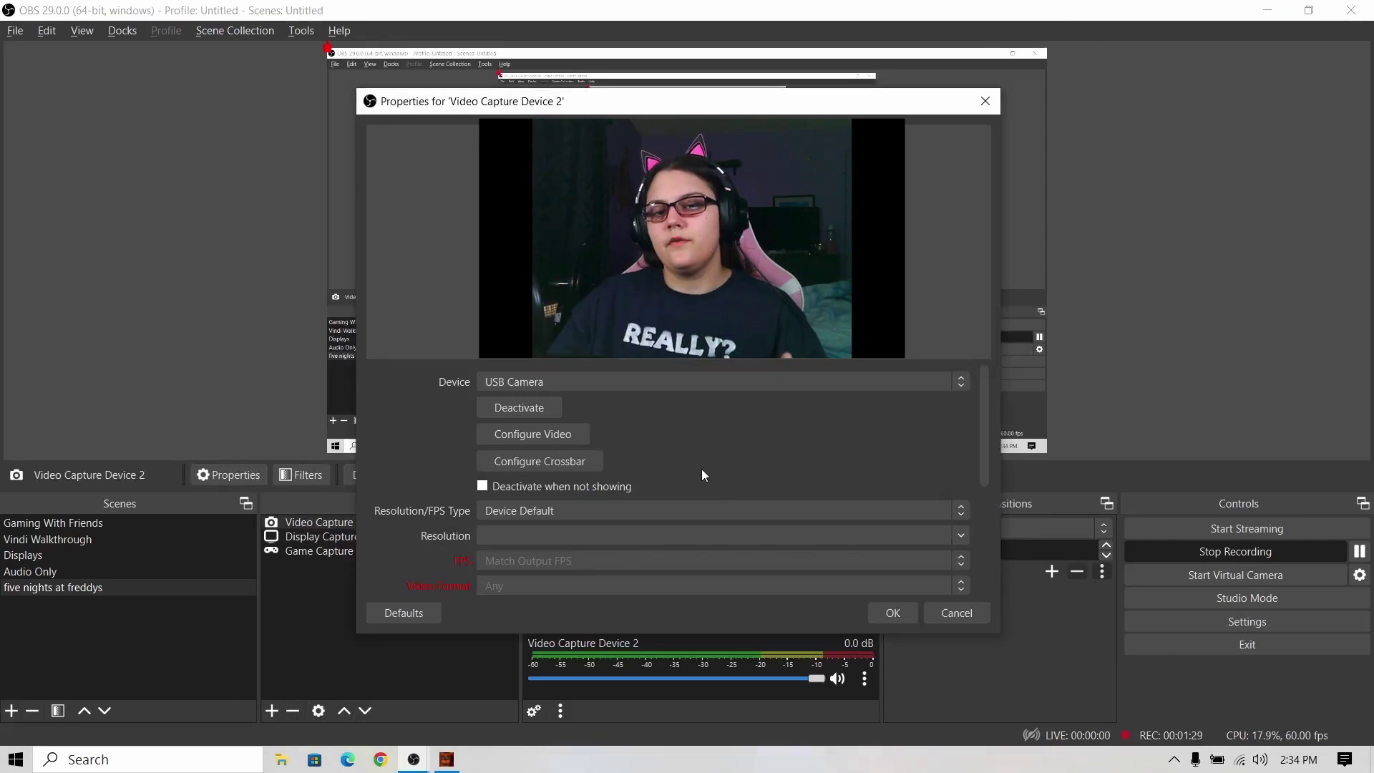
left_click(530, 381)
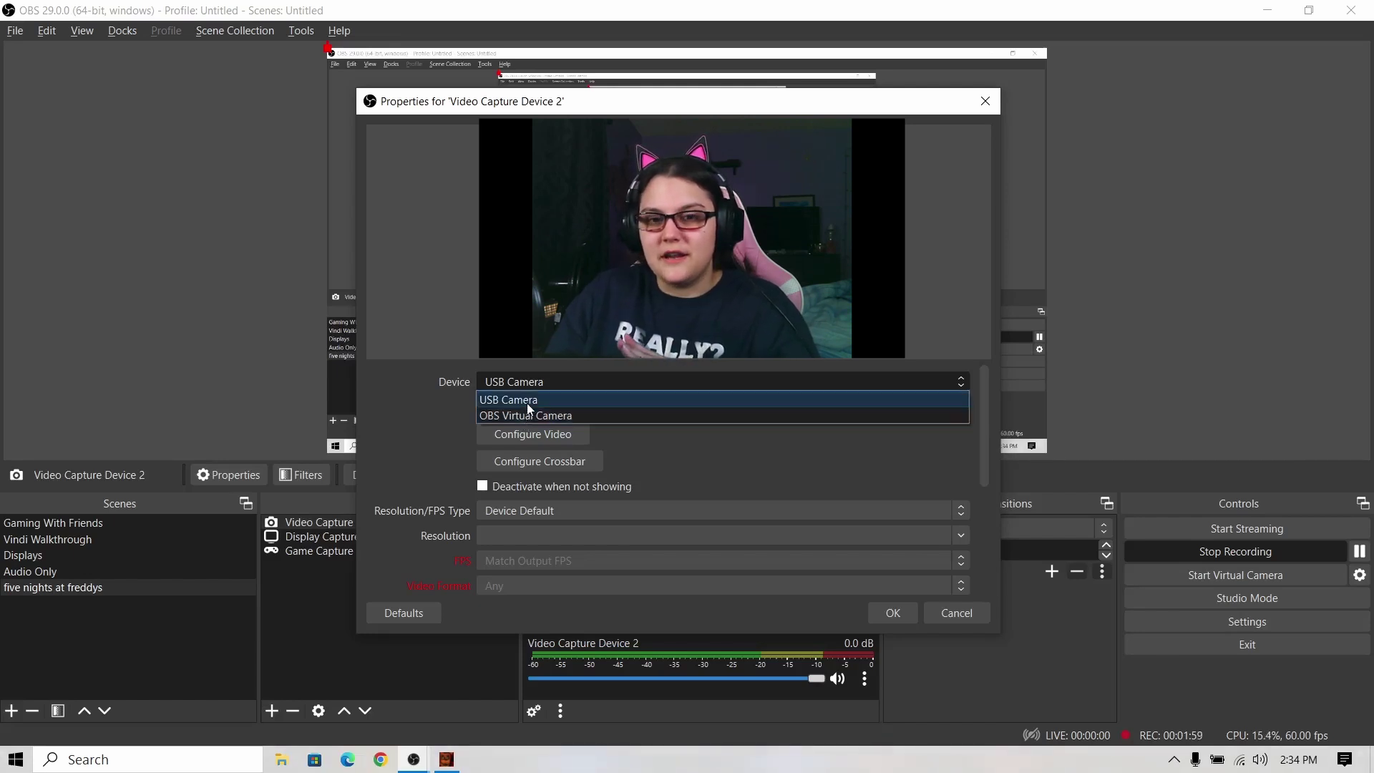
left_click(526, 401)
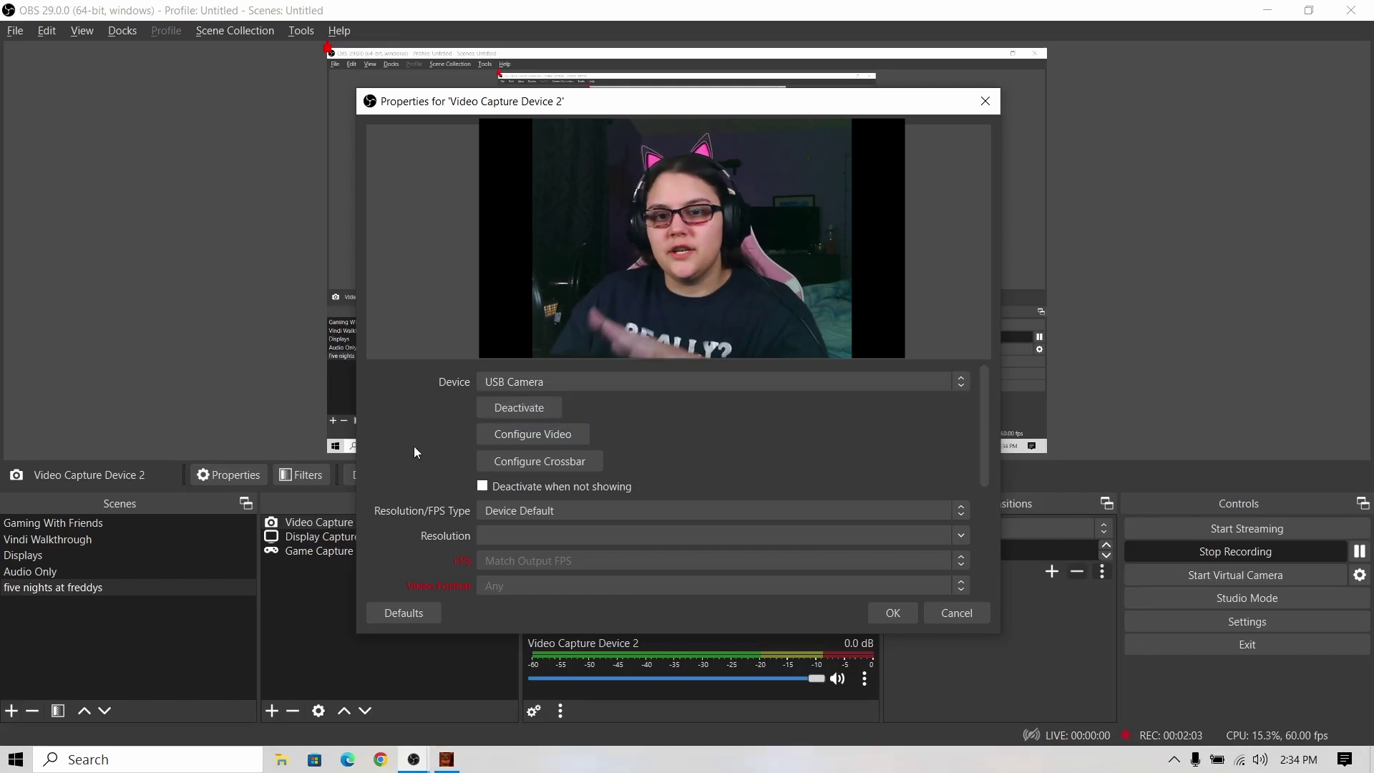
left_click(888, 613)
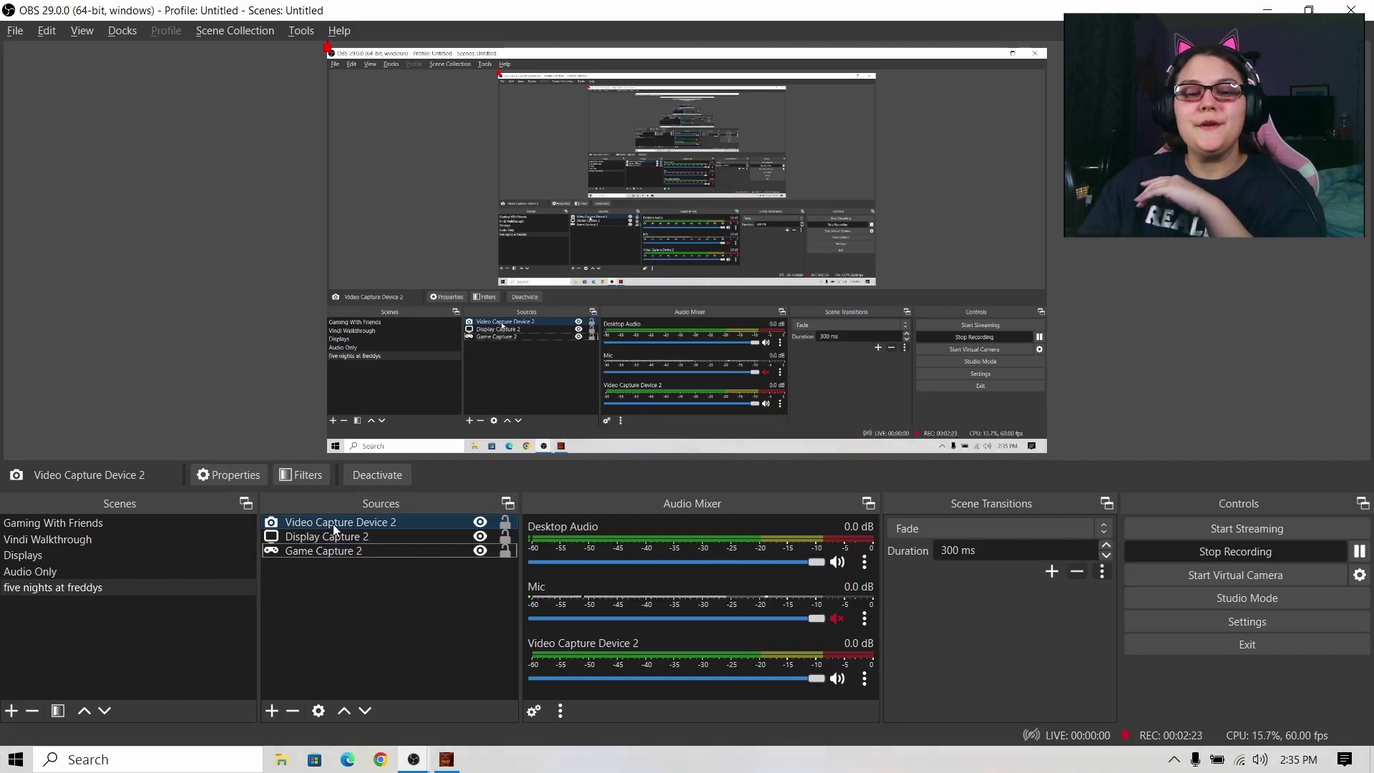
- Fit Video Capture Device 2 to the whole canvas with Transform > Fit to screen
right_click(334, 527)
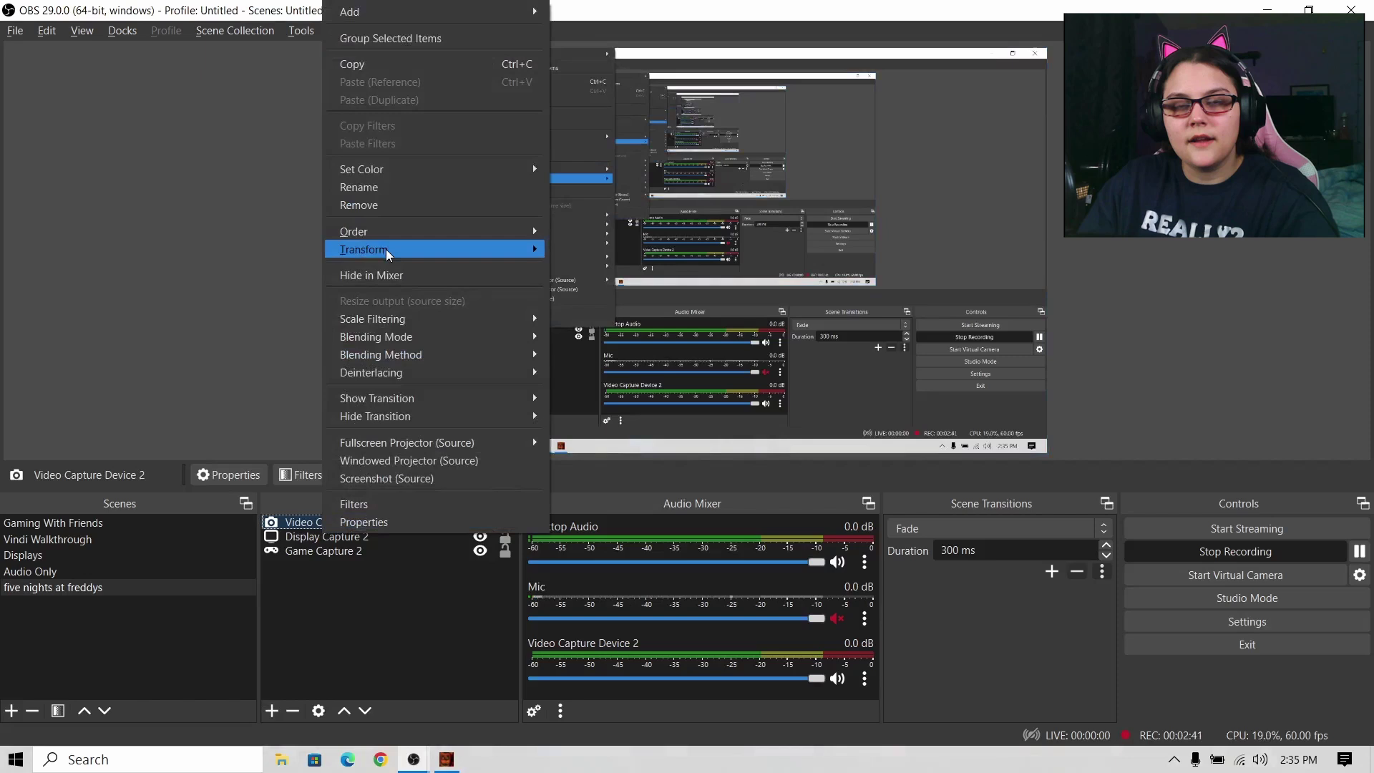
mouse_move(387, 252)
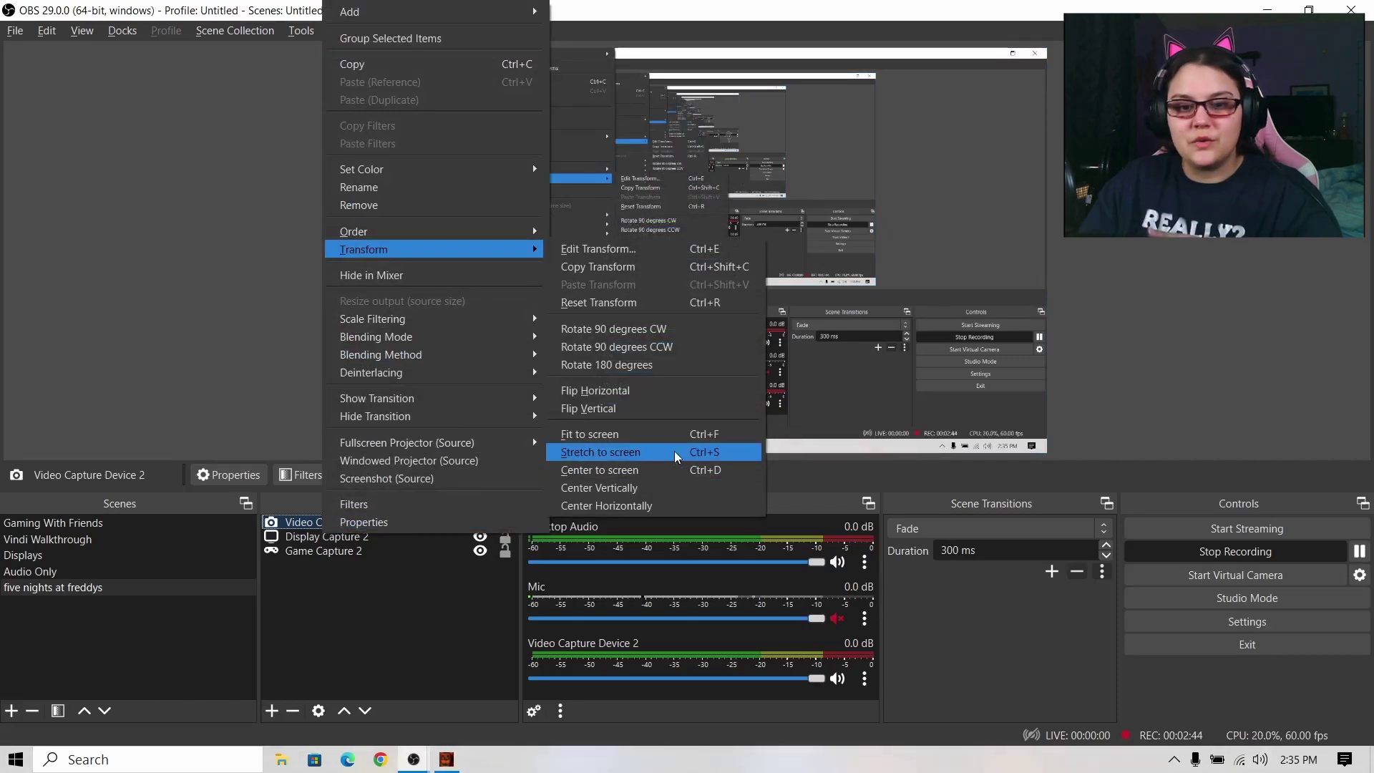
left_click(642, 435)
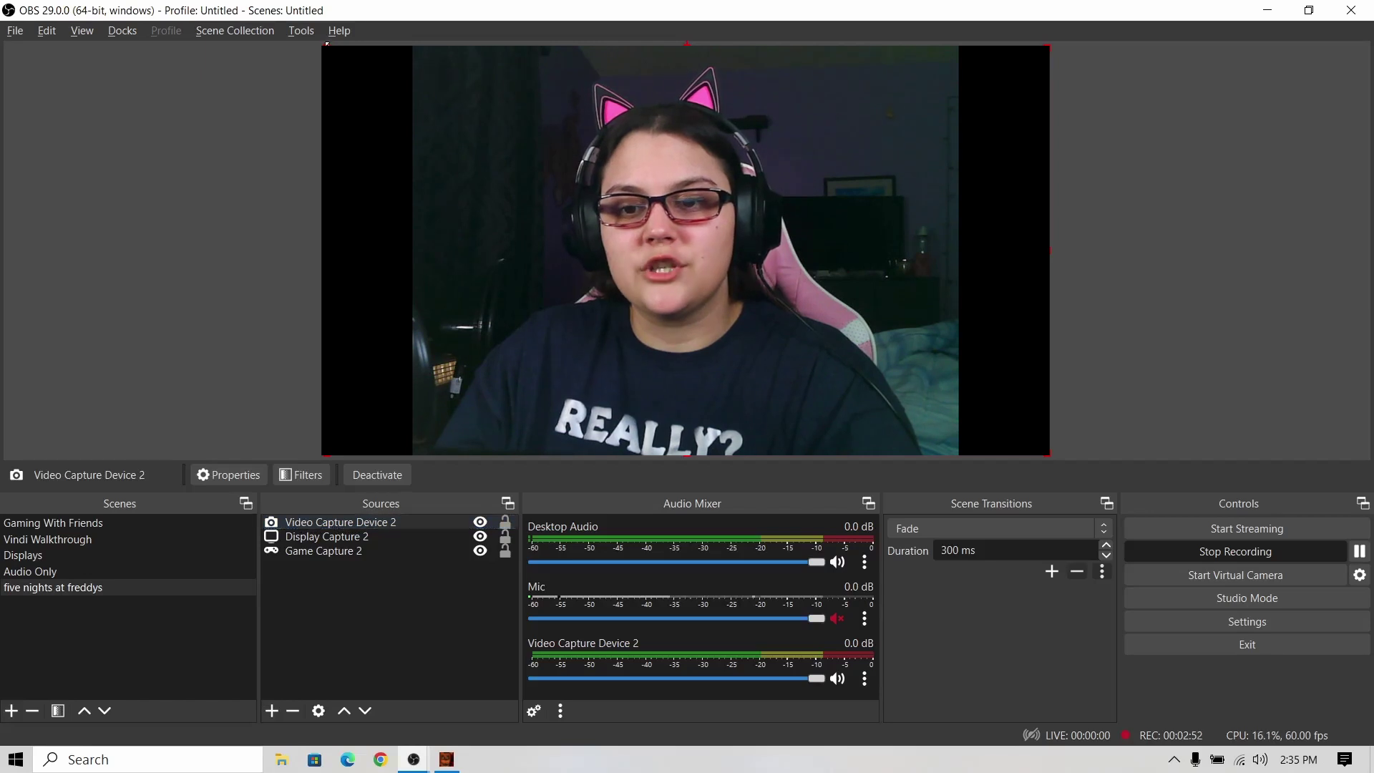
- Undo the fit and the earlier webcam moves four times with Ctrl+Z
key("ctrl+z")
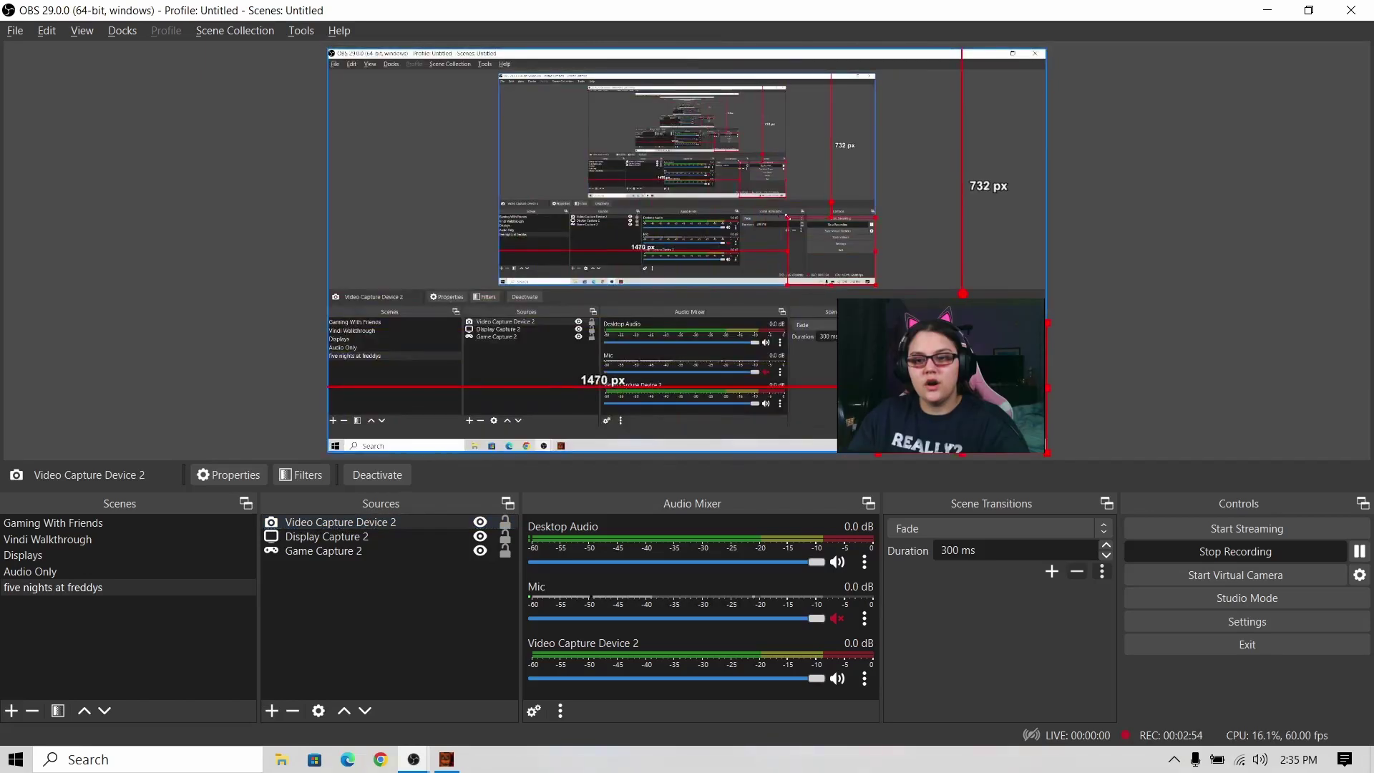
key("ctrl+z")
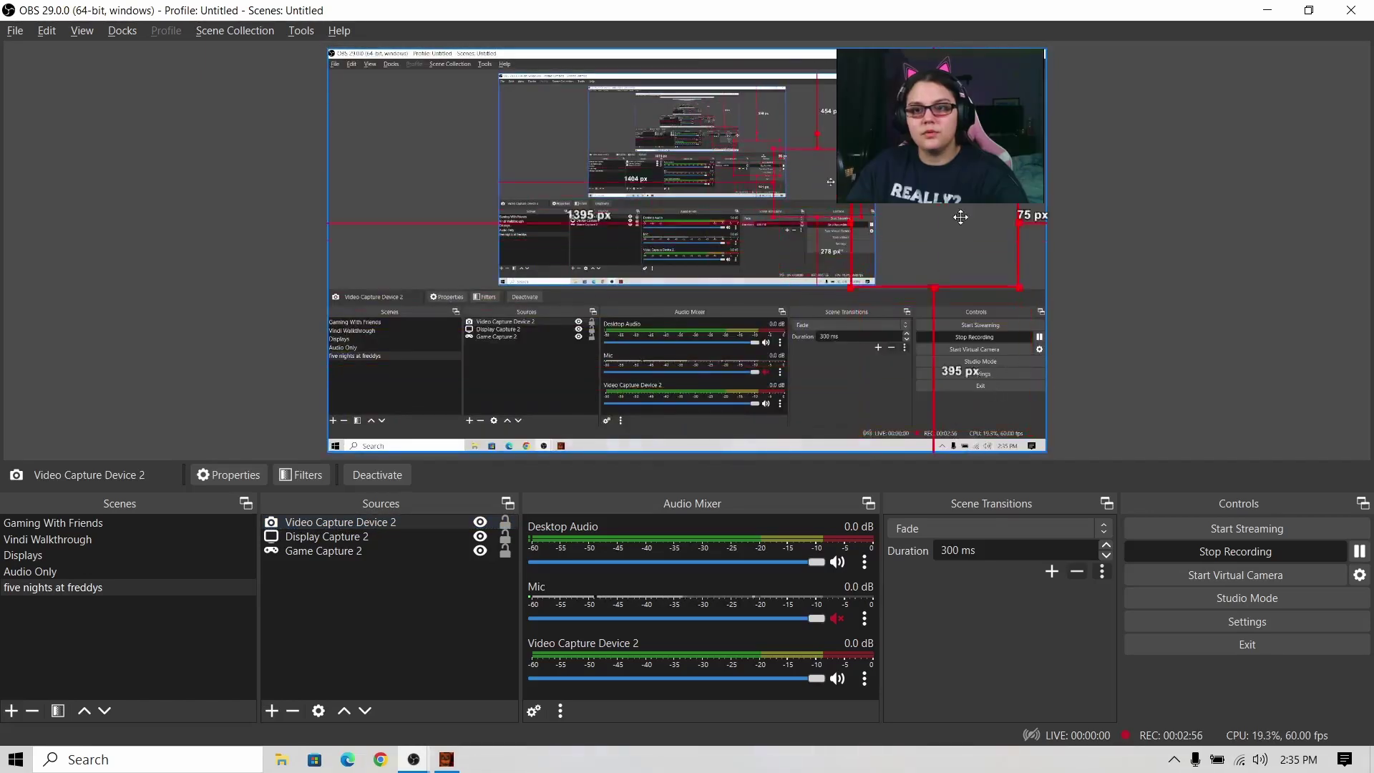
key("ctrl+z")
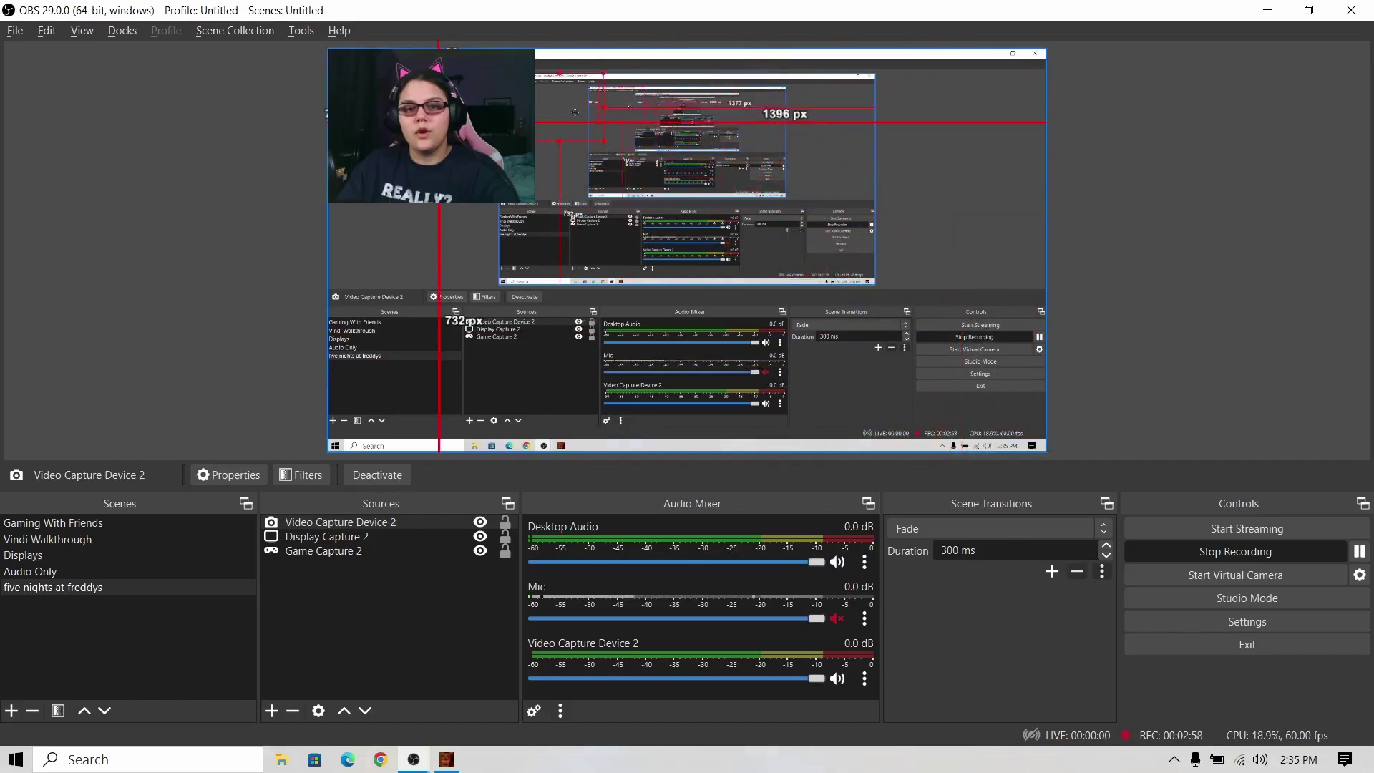
key("ctrl+z")
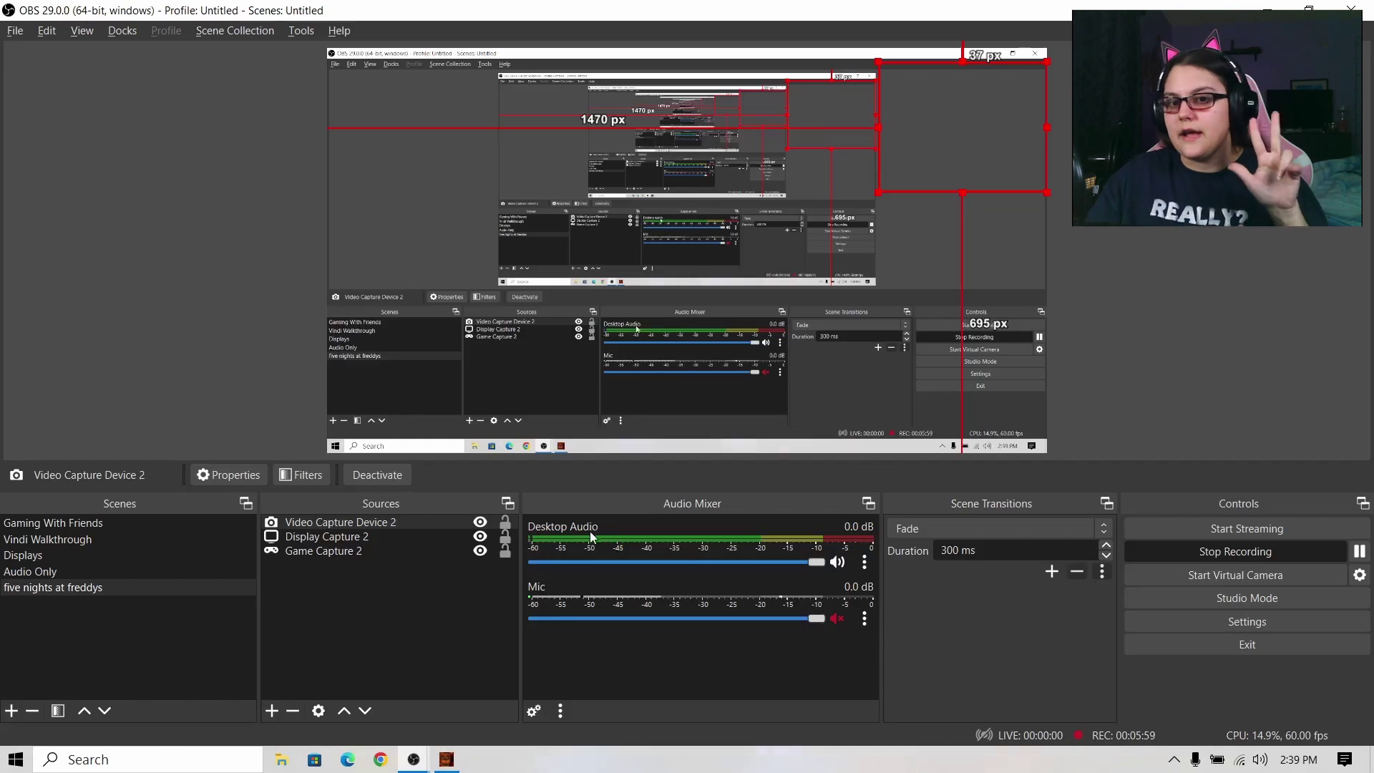
left_click(864, 560)
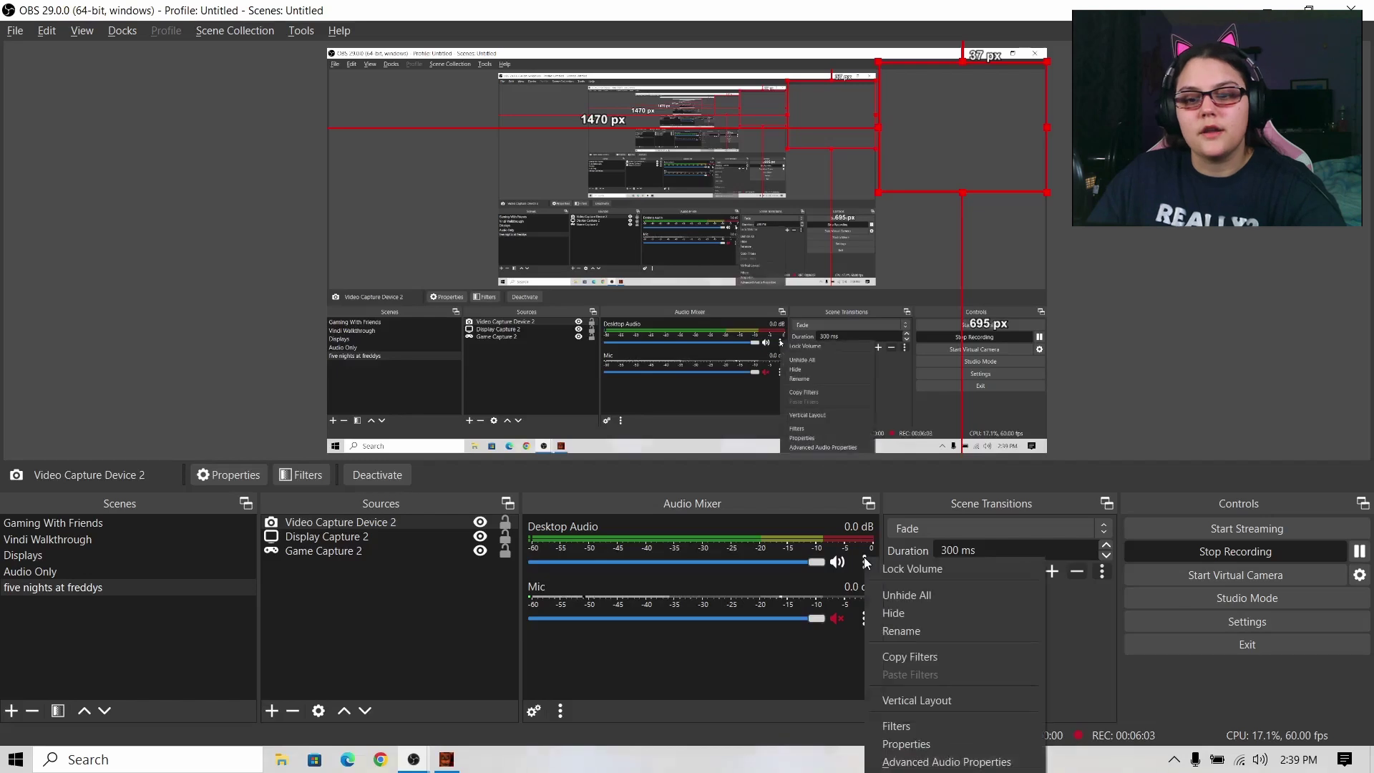
left_click(906, 745)
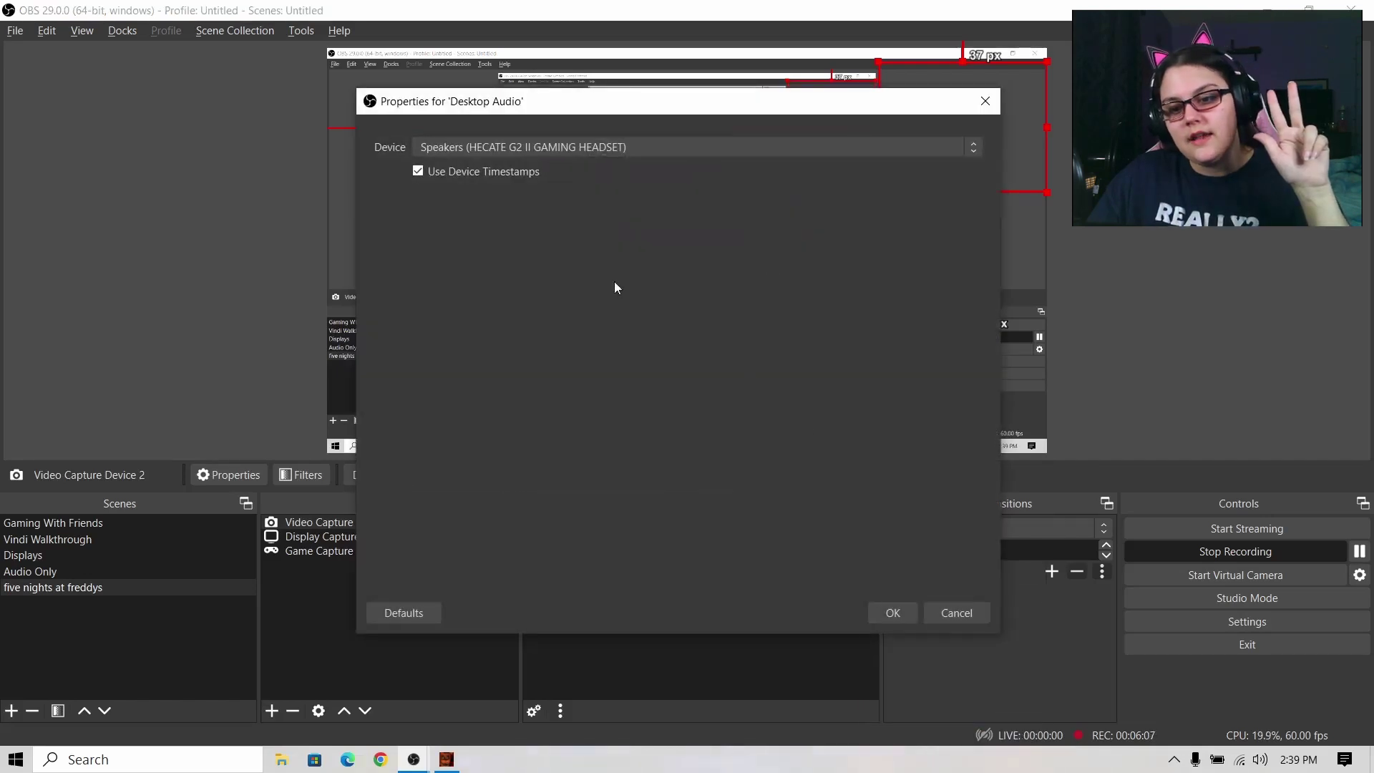
left_click(610, 146)
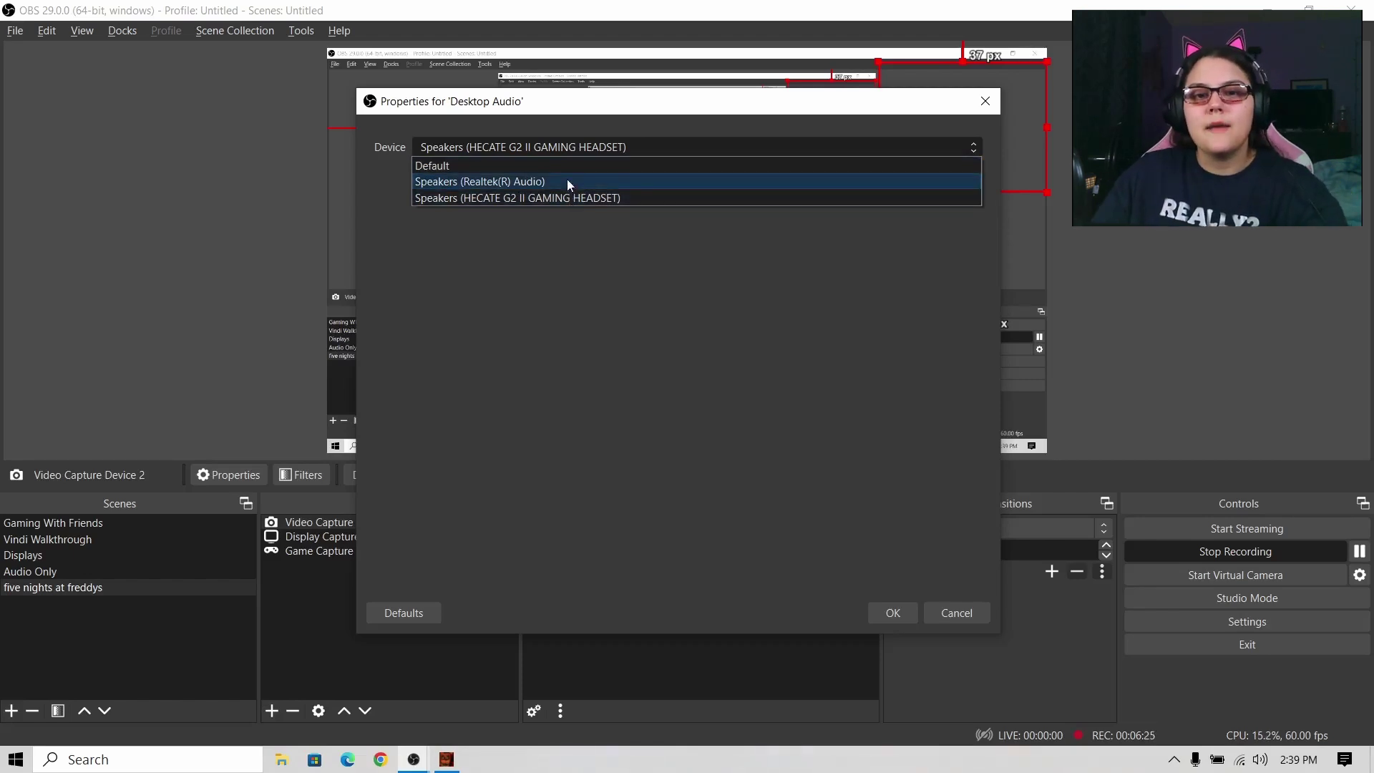
left_click(565, 198)
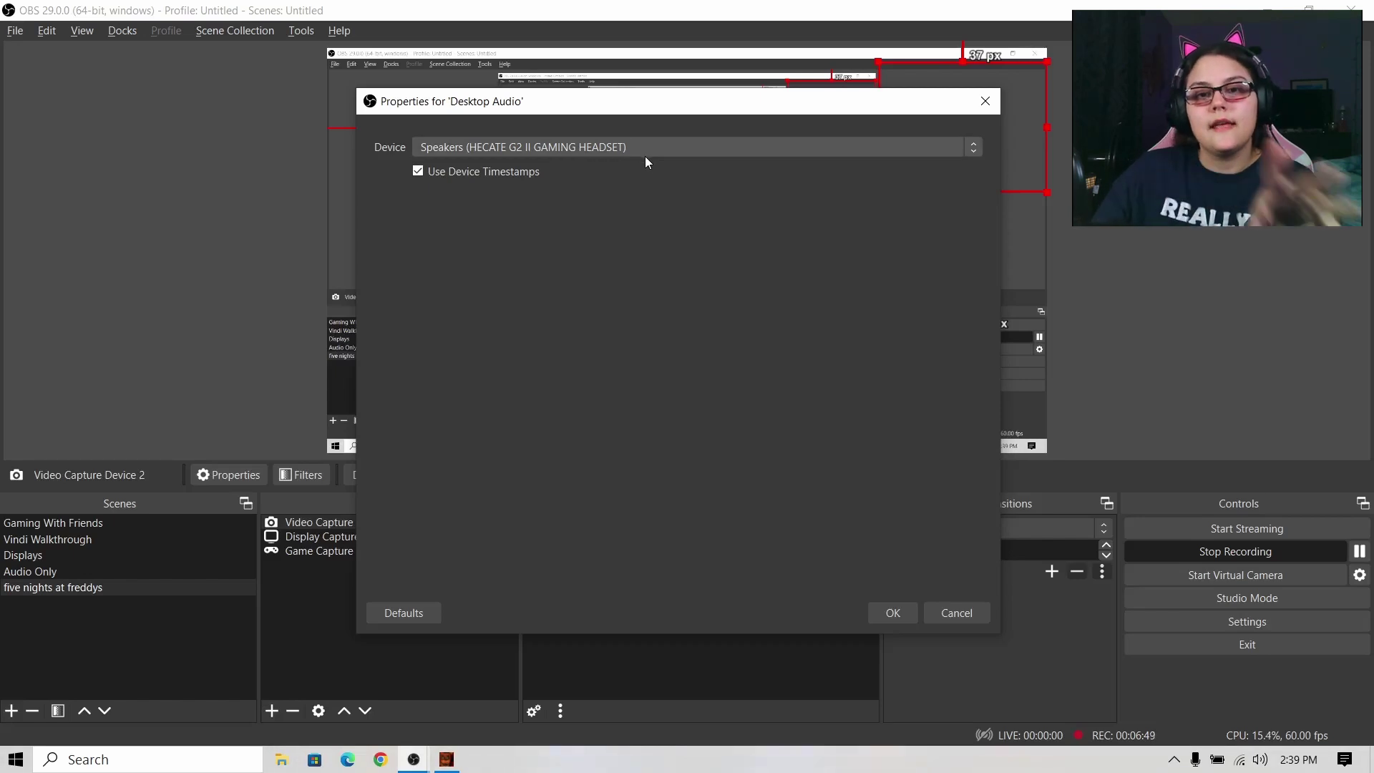
left_click(899, 606)
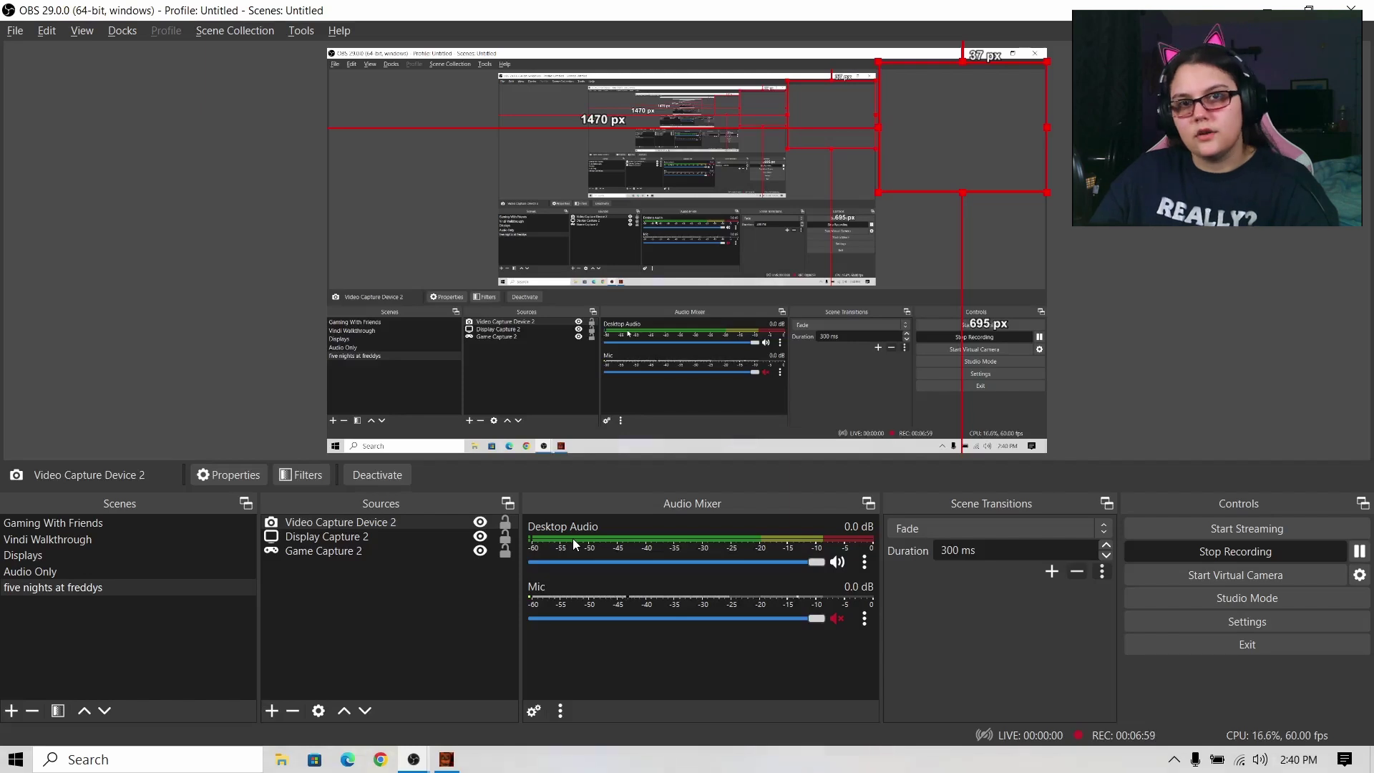
- Deselect the webcam and check that the system speaker volume is at 100
left_click(1171, 408)
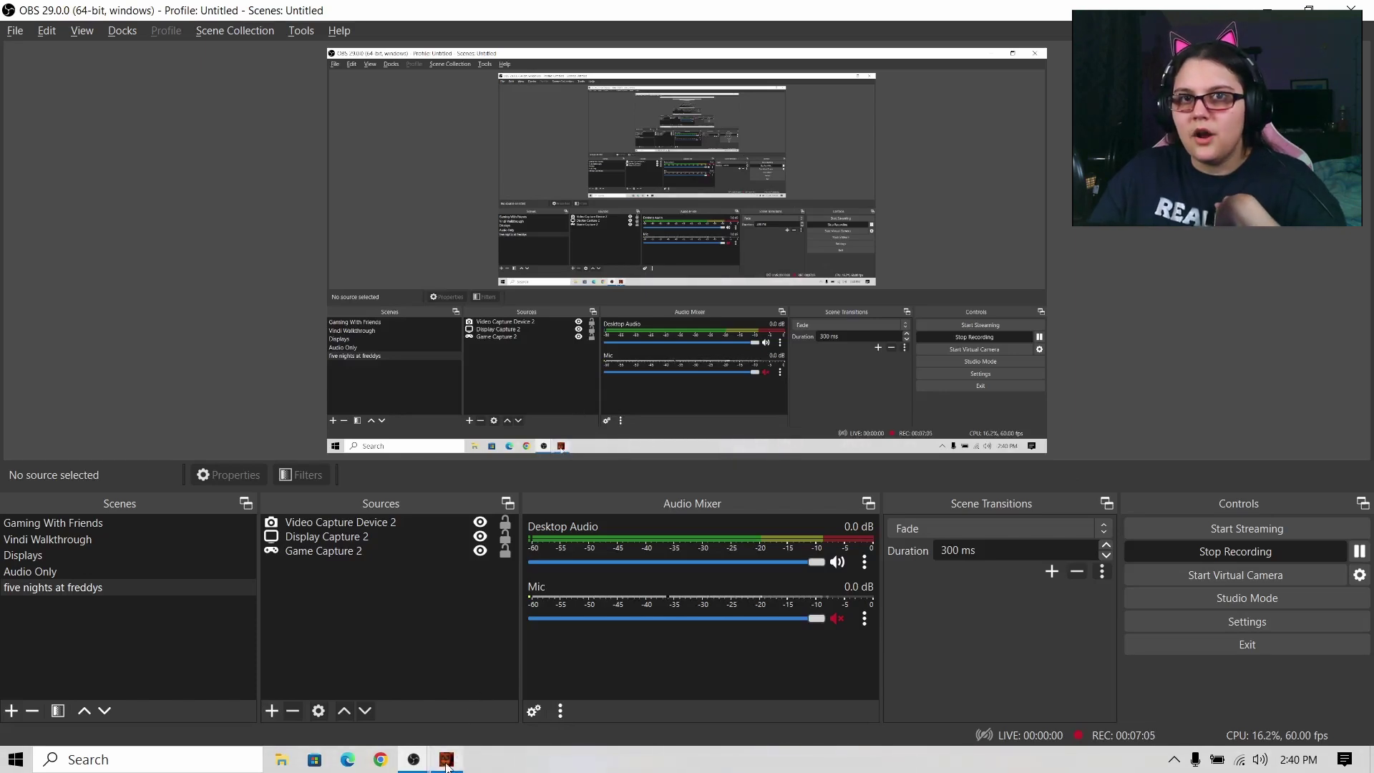
mouse_move(447, 769)
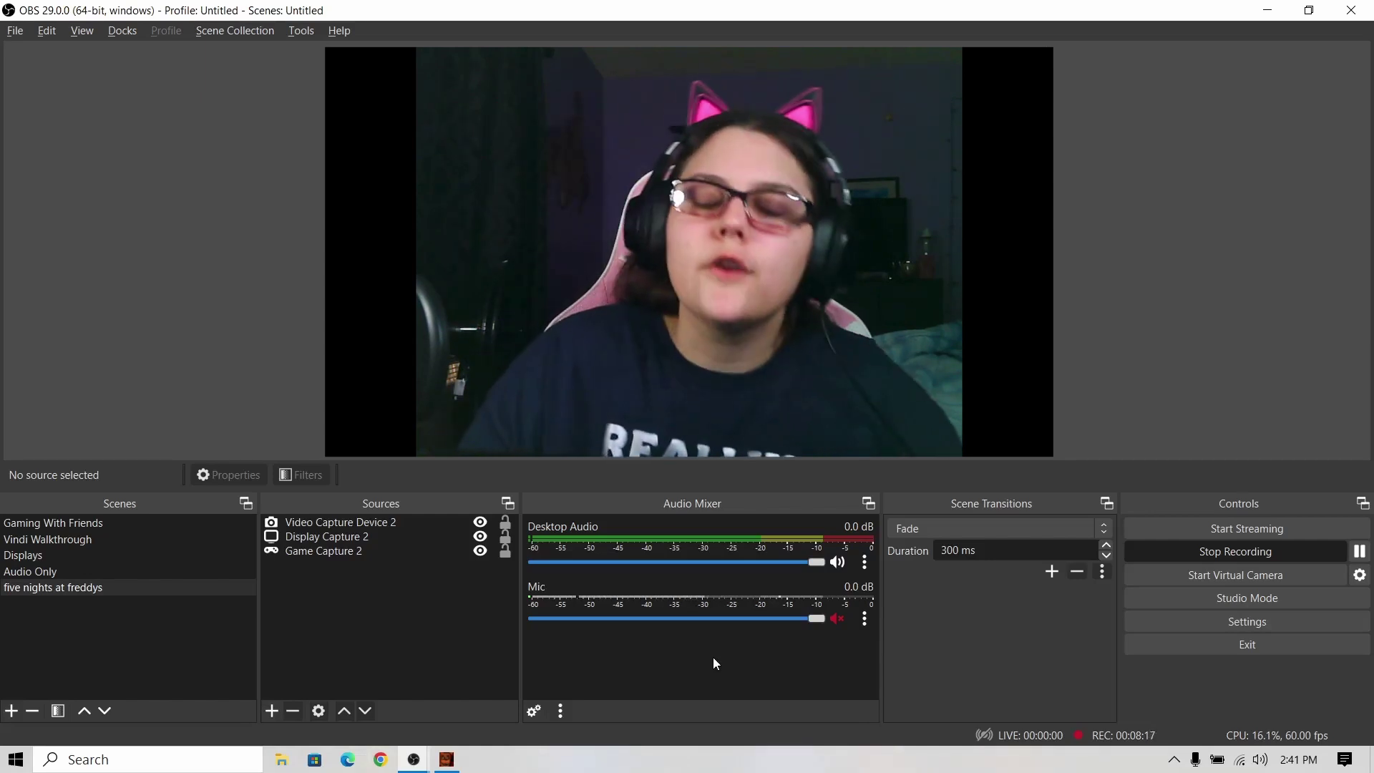
left_click(1261, 759)
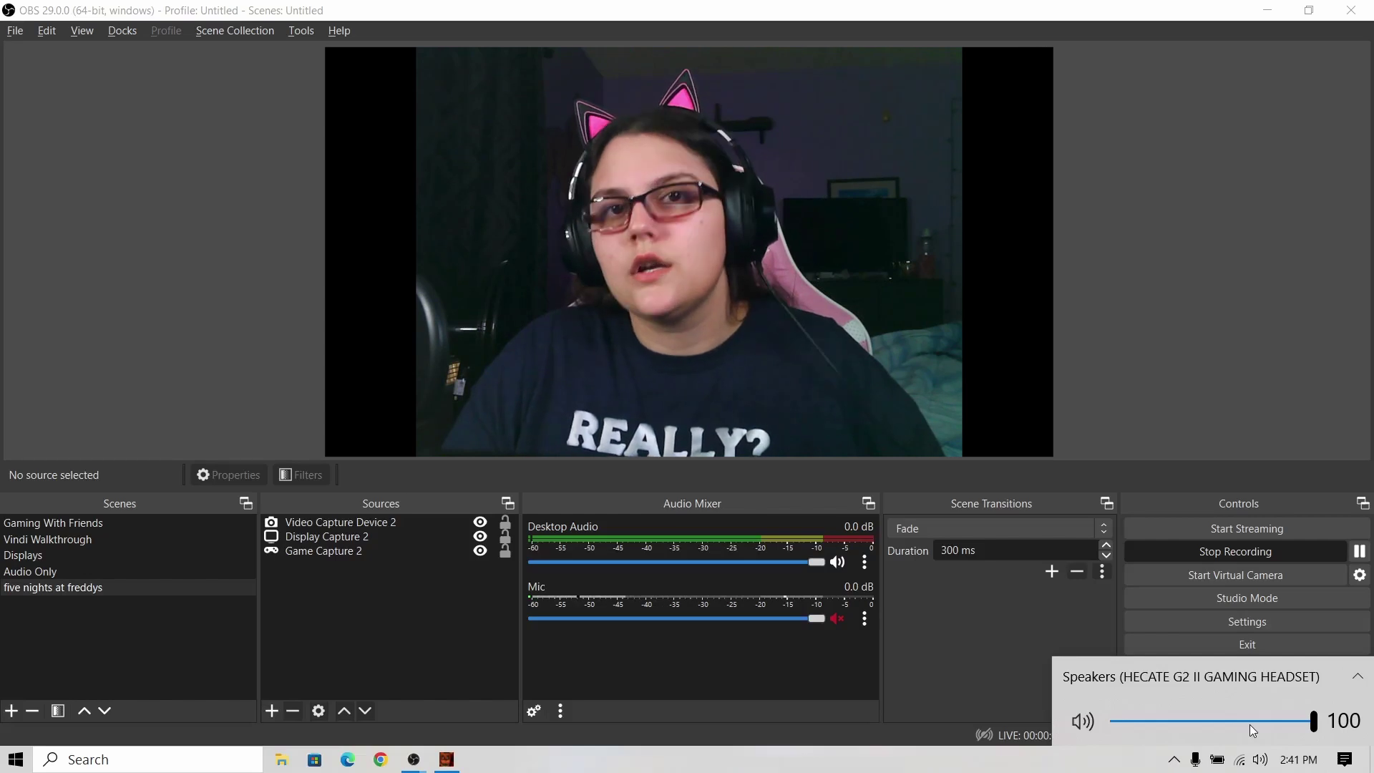
left_click(845, 653)
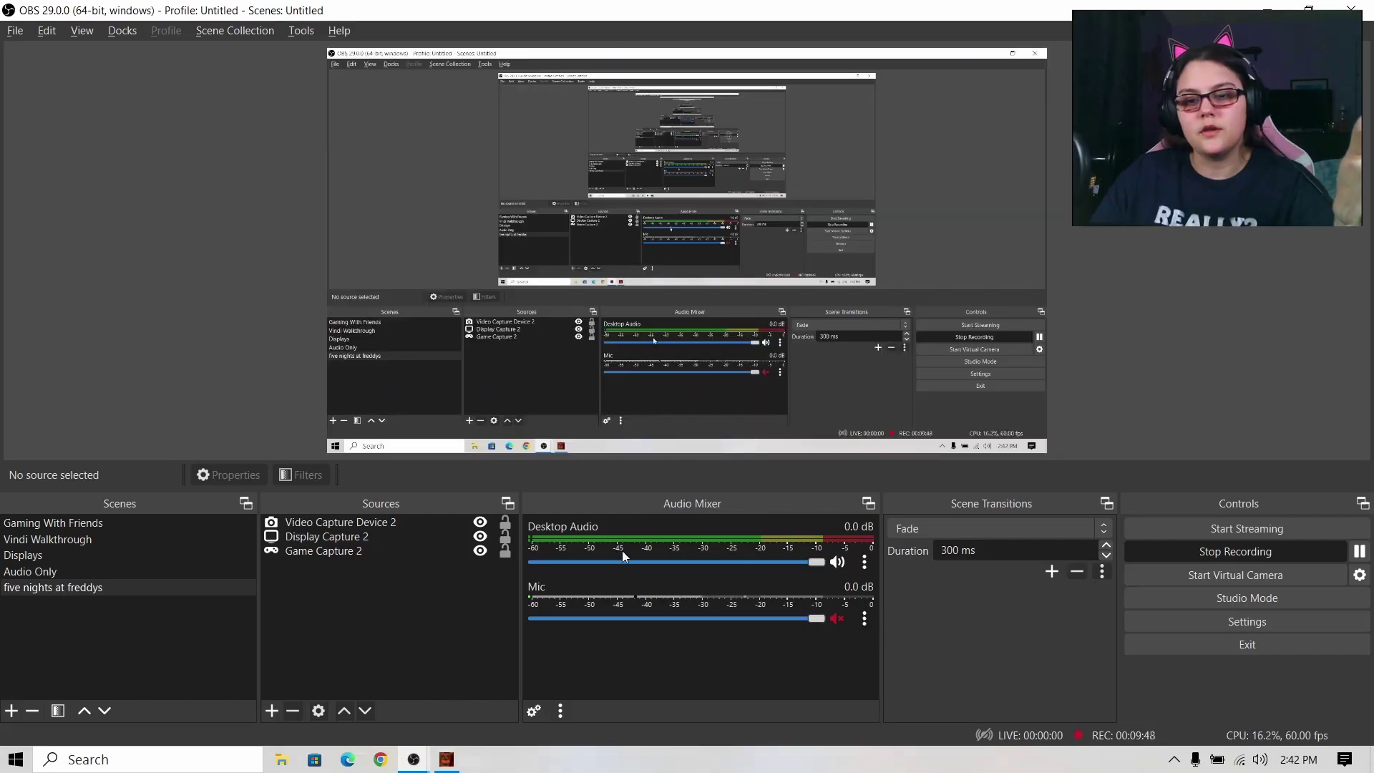
- Keep the Mic device as Microphone (TONOR TC-777 Audio Device) in its properties
left_click(865, 620)
left_click(884, 586)
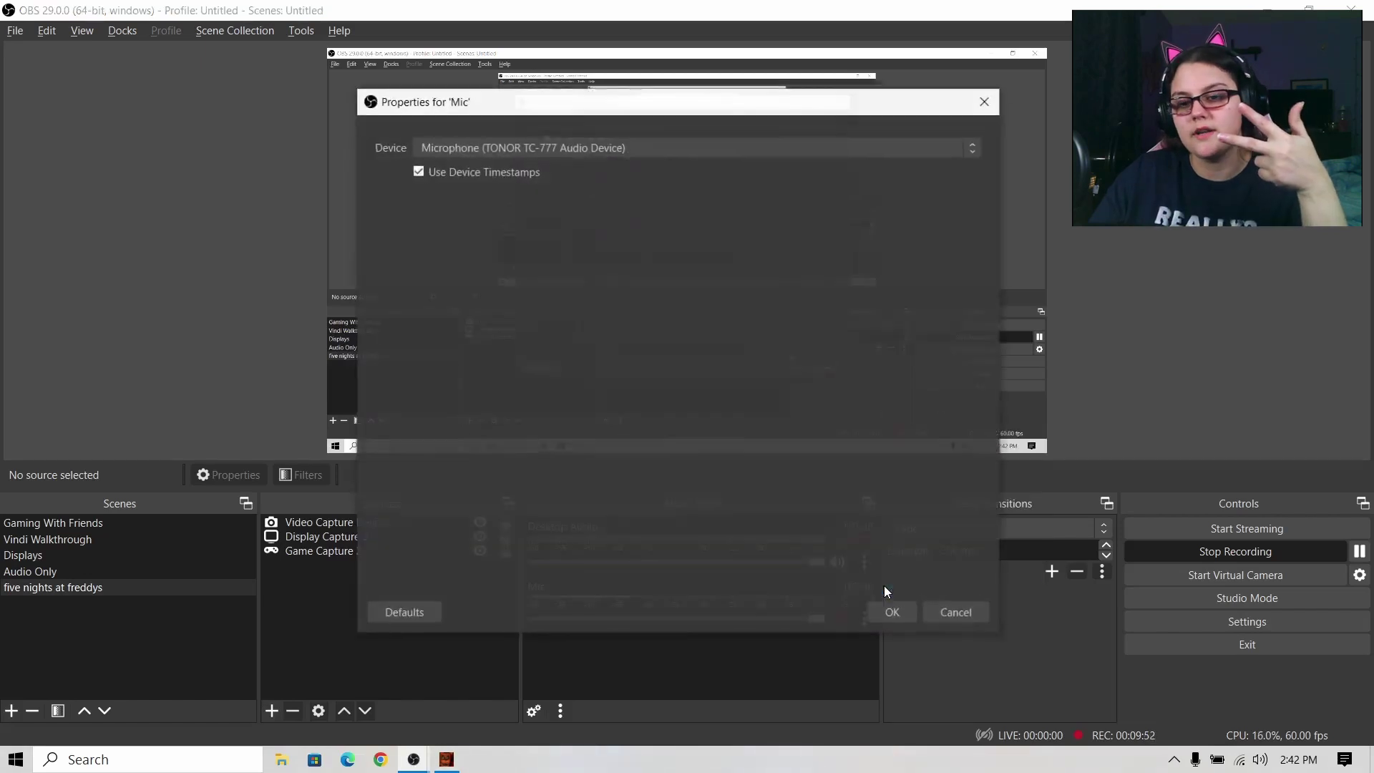
left_click(526, 148)
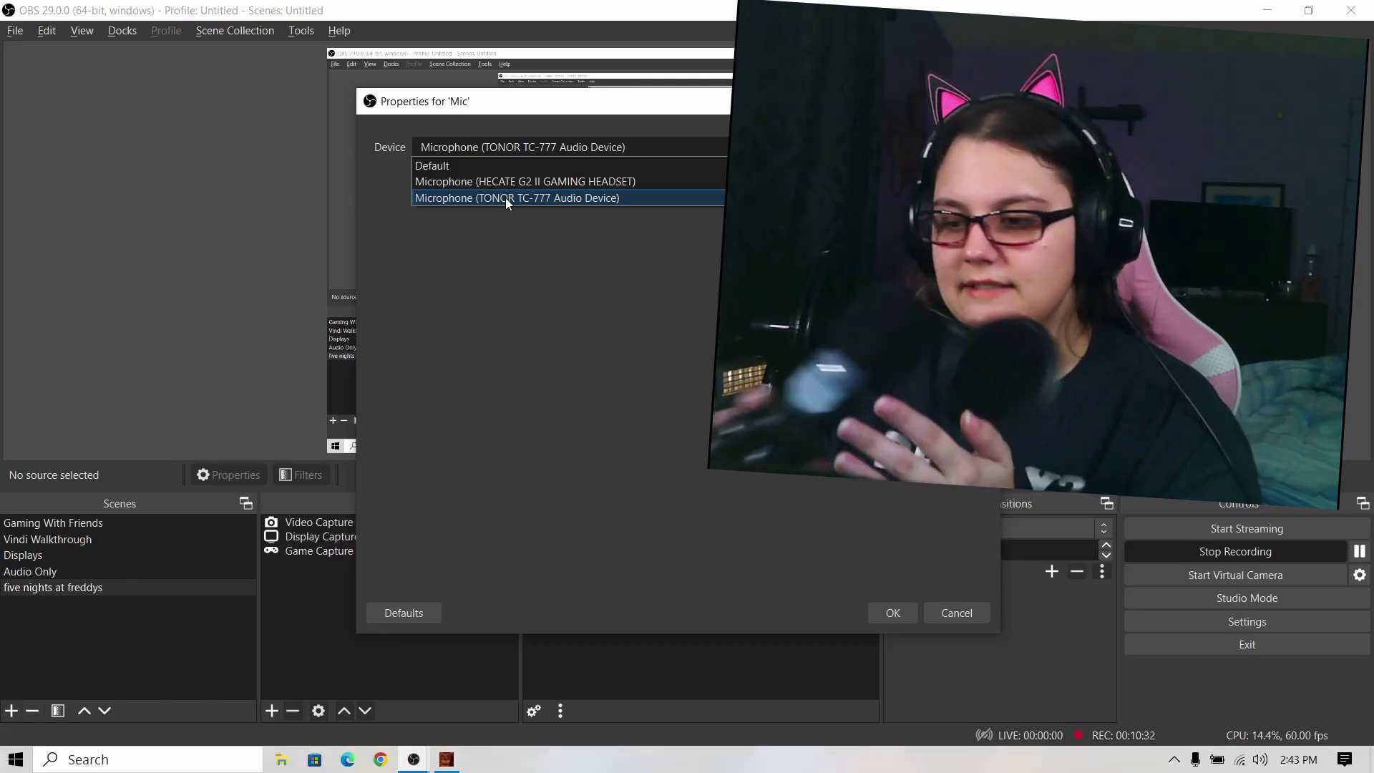
left_click(475, 198)
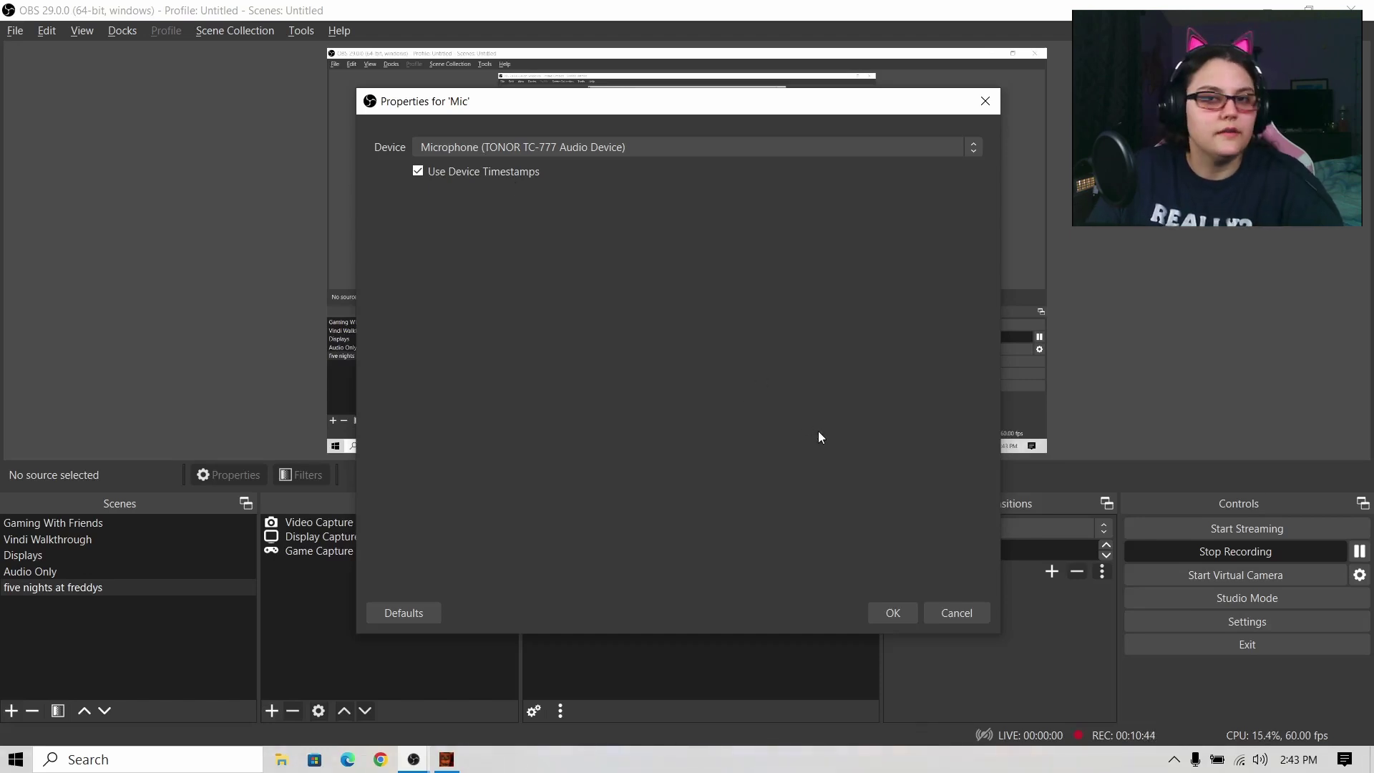
left_click(897, 610)
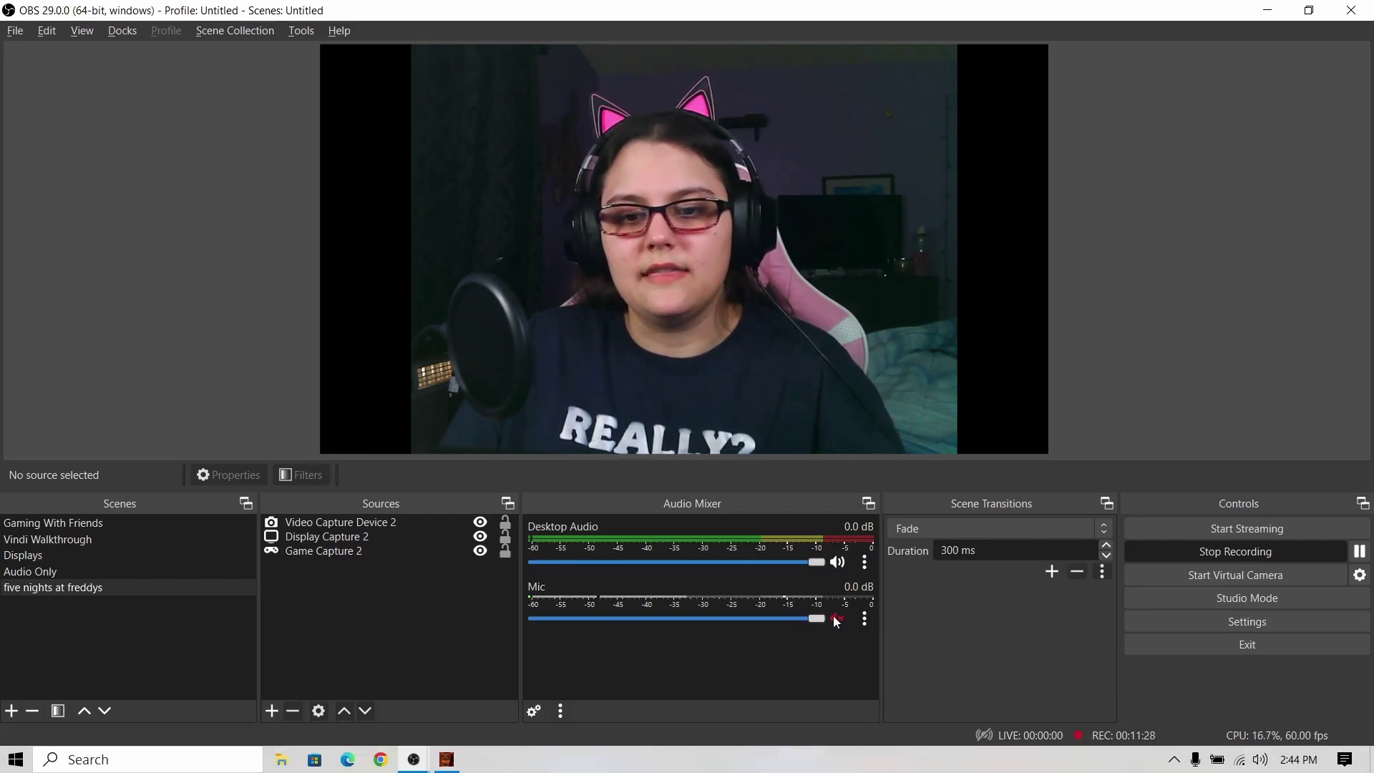
- Unmute the Mic channel in the Audio Mixer so its level meter becomes active
left_click(838, 622)
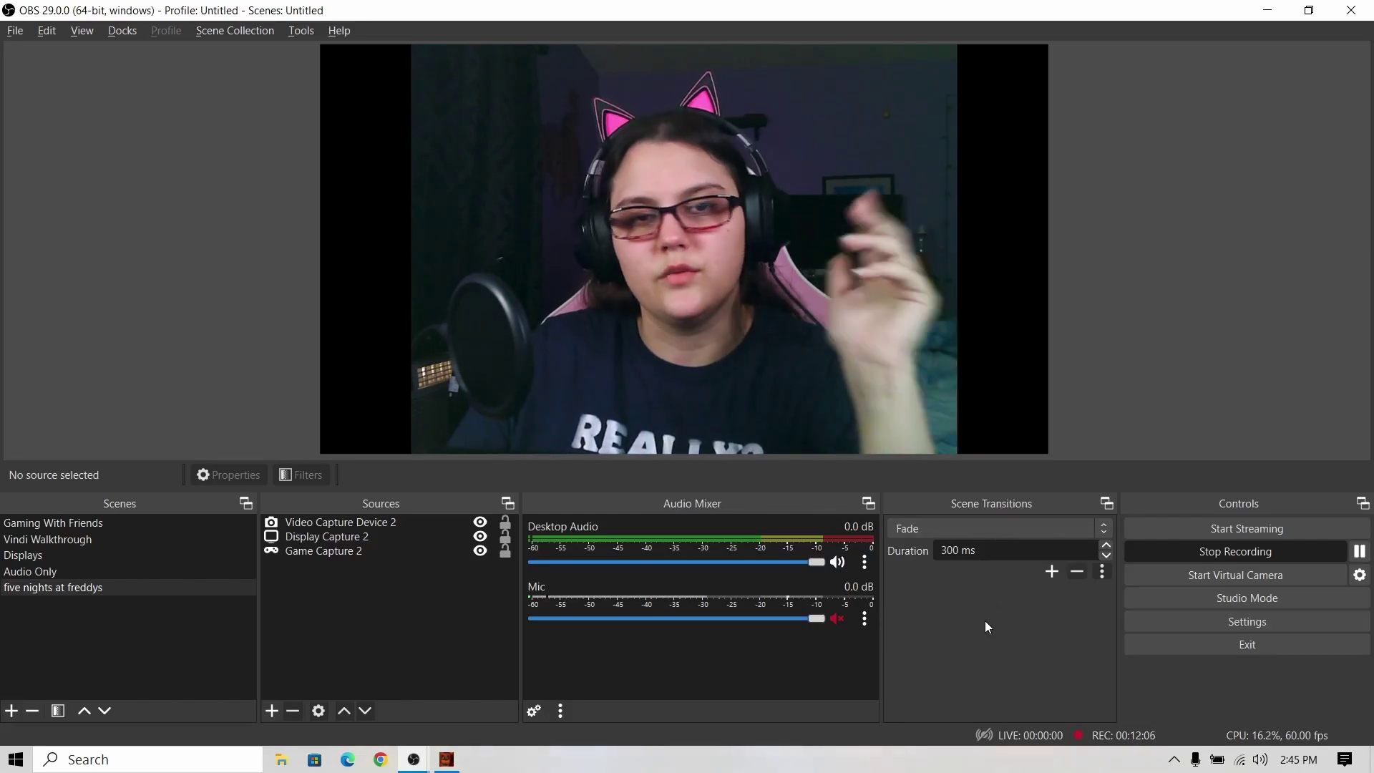
left_click(981, 533)
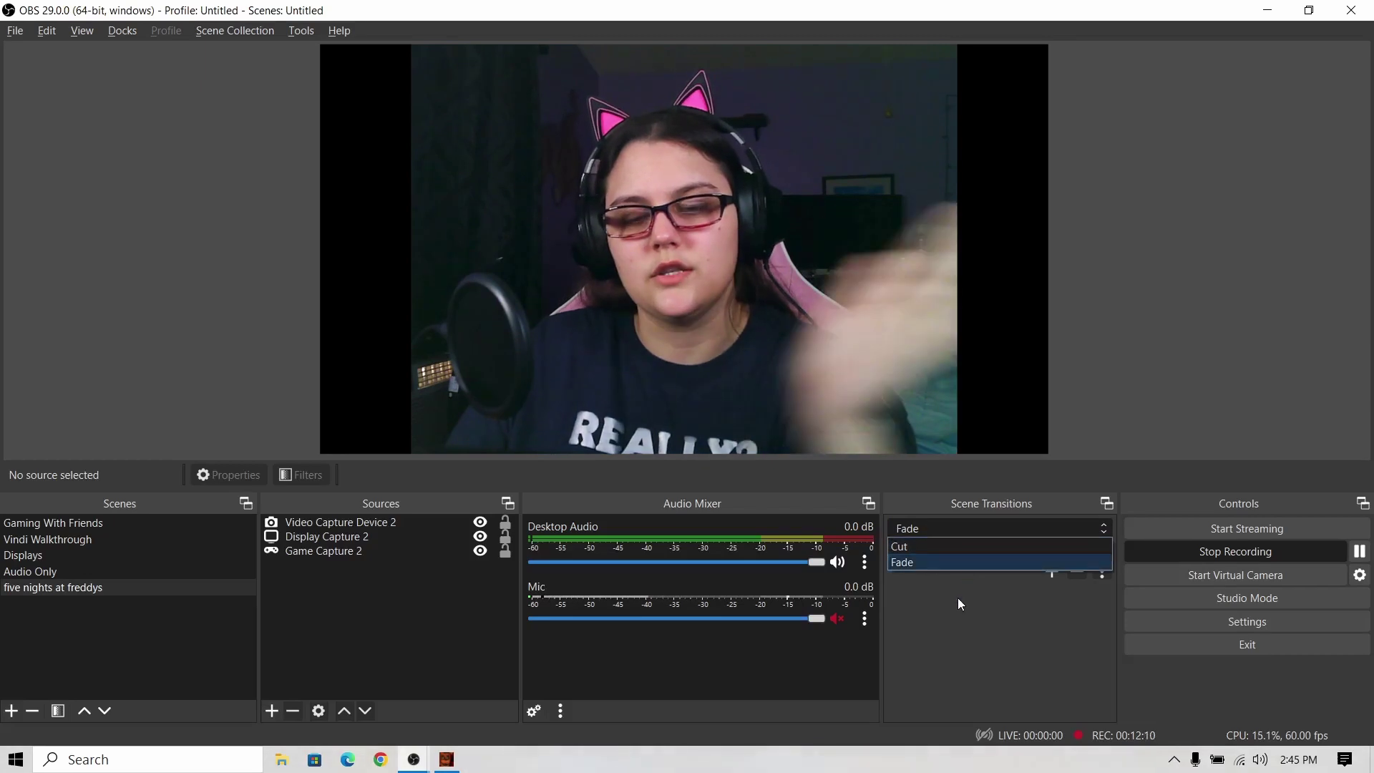
left_click(958, 627)
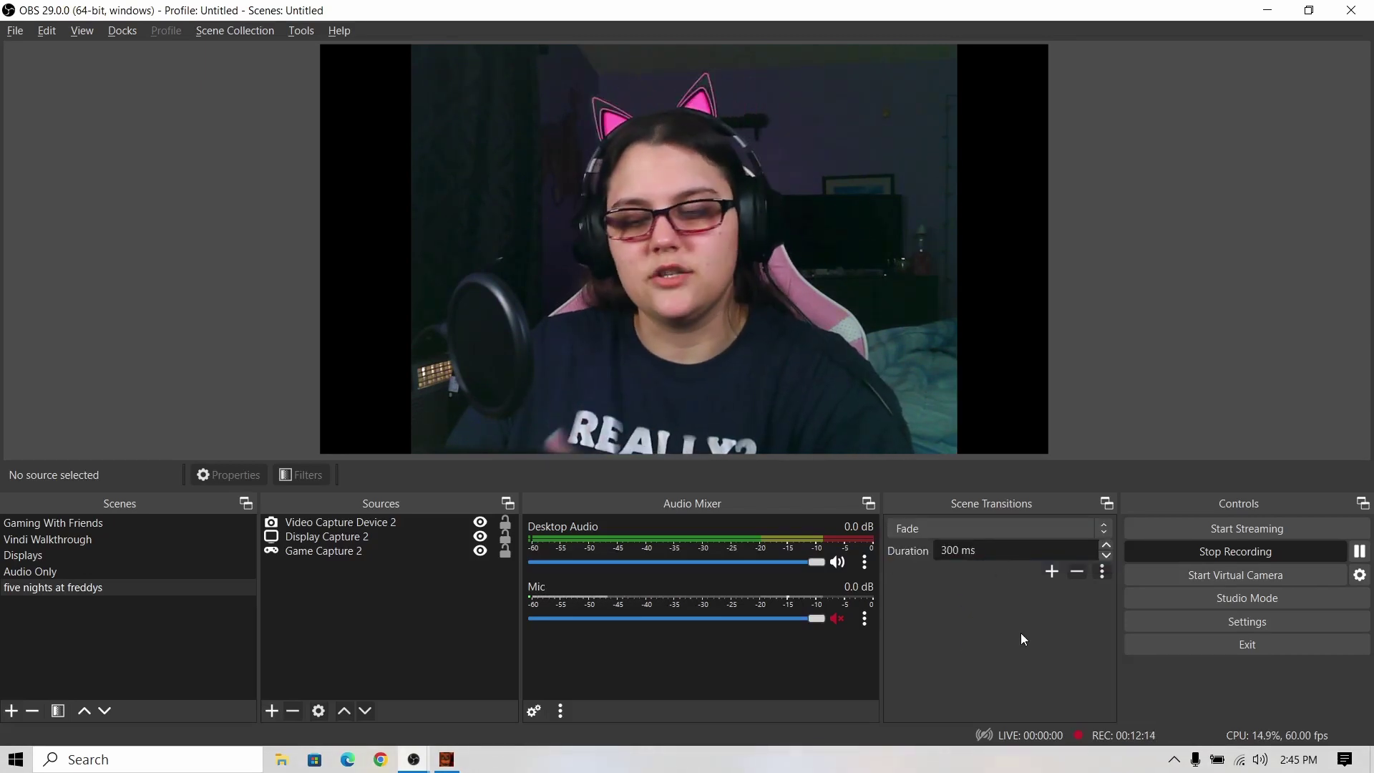
left_click(1052, 570)
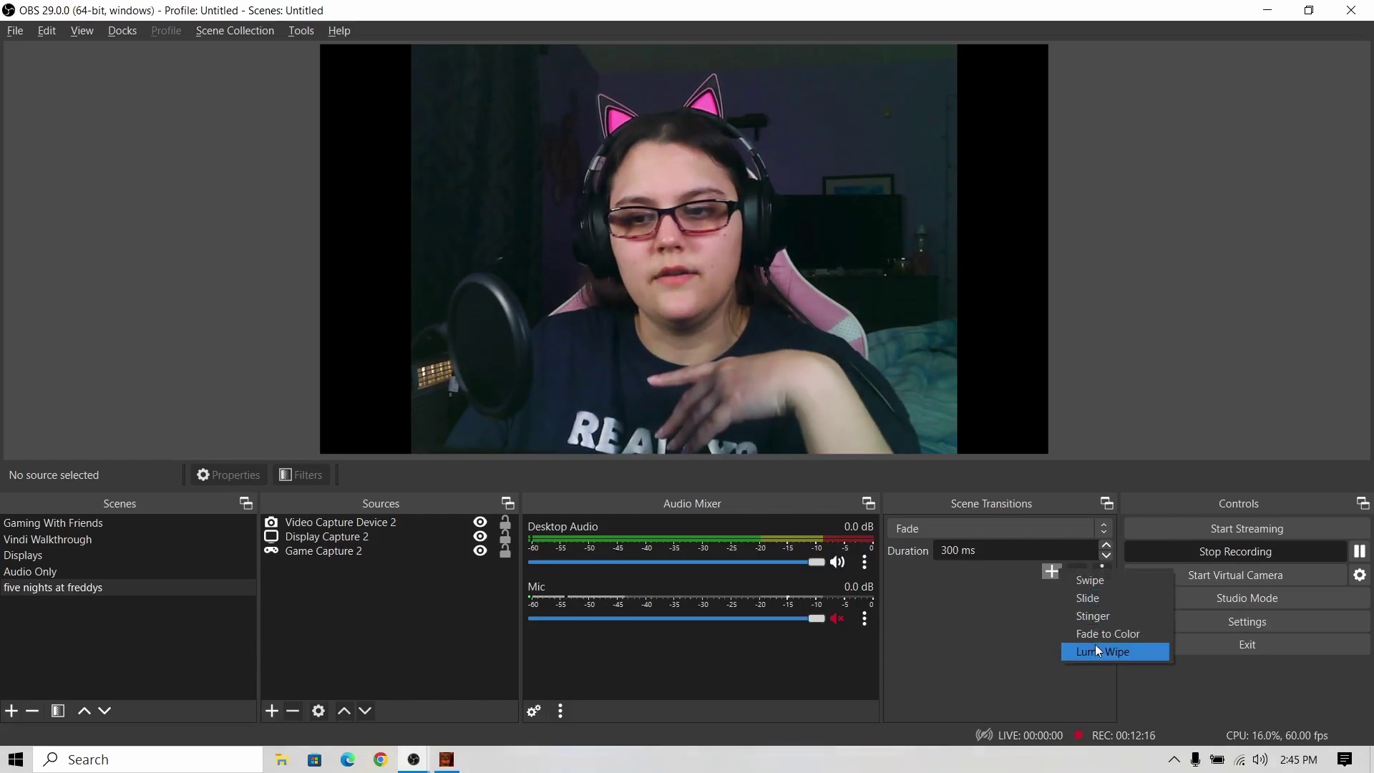
left_click(993, 649)
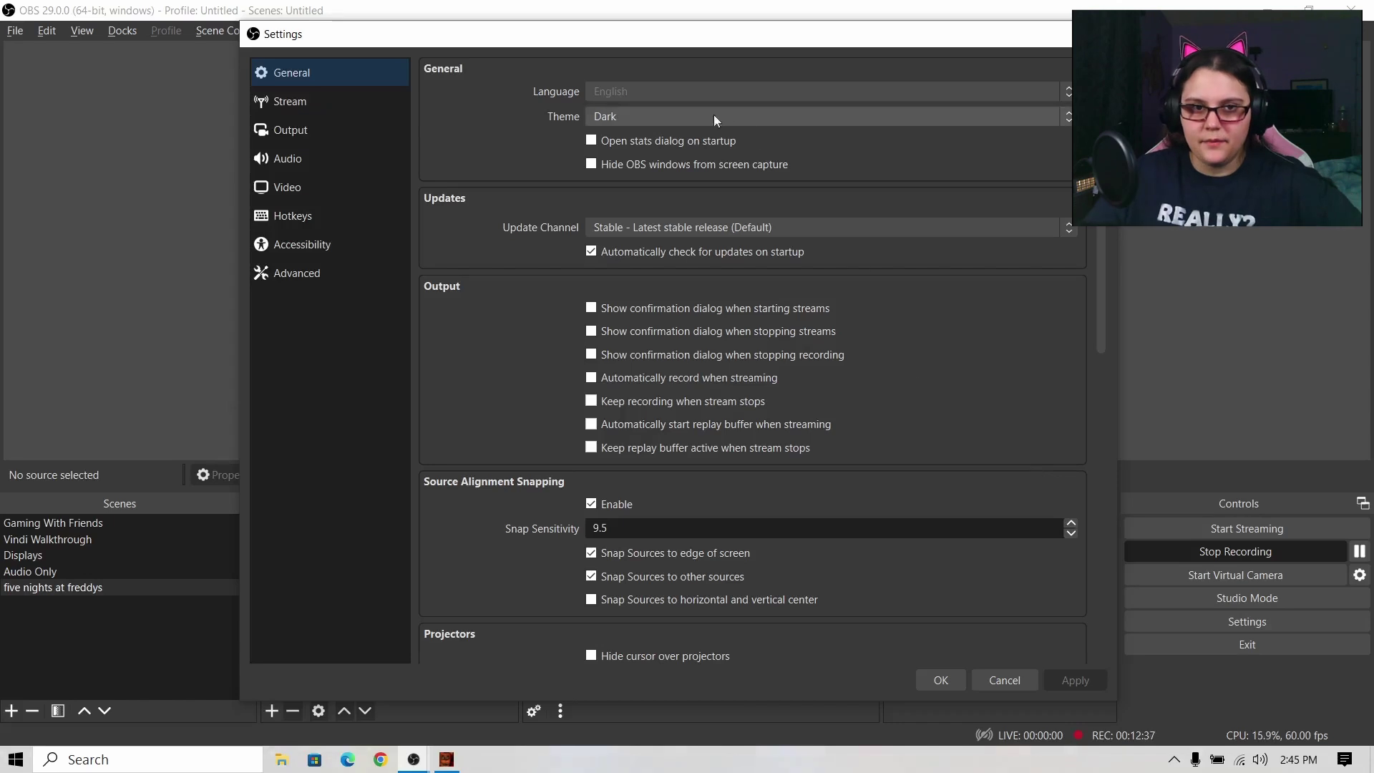
- Switch the interface theme to Light, then set it back to Dark
left_click(628, 115)
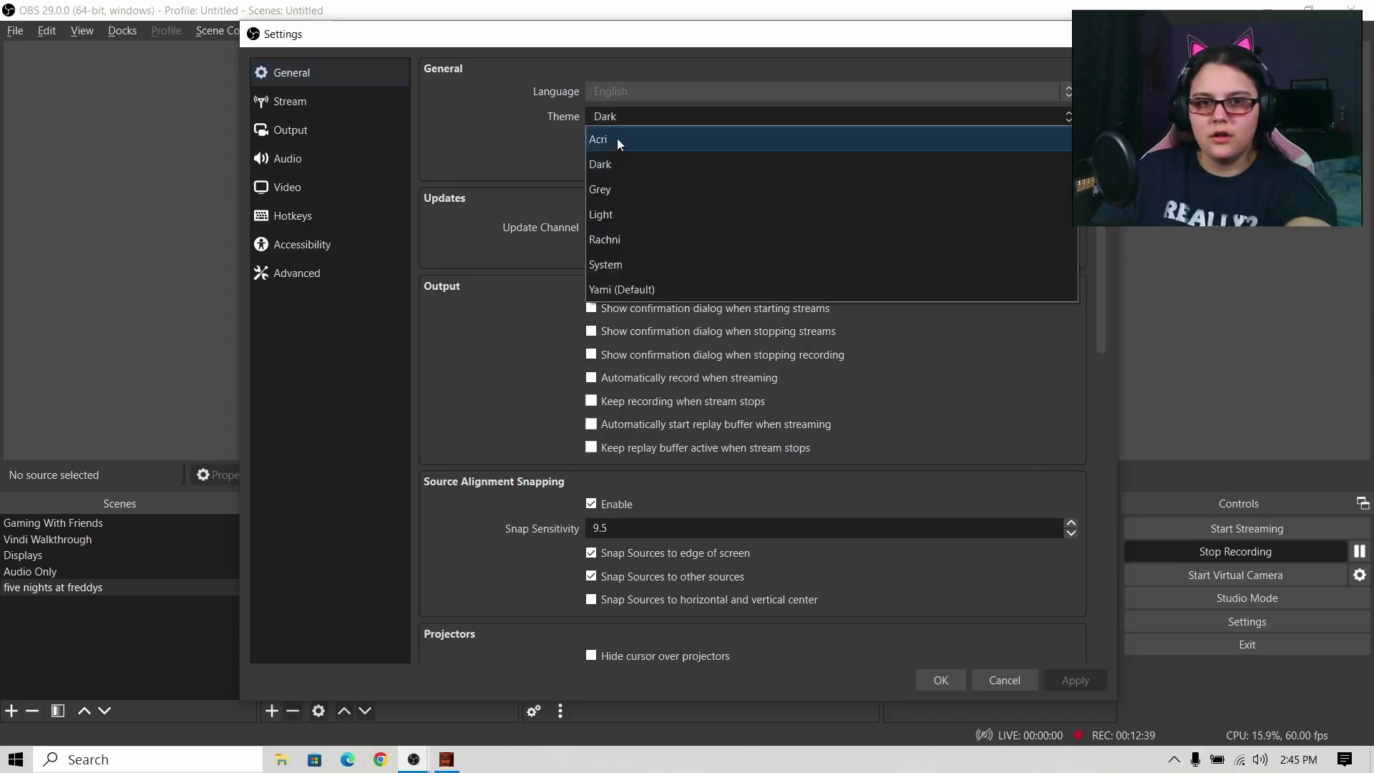
left_click(623, 164)
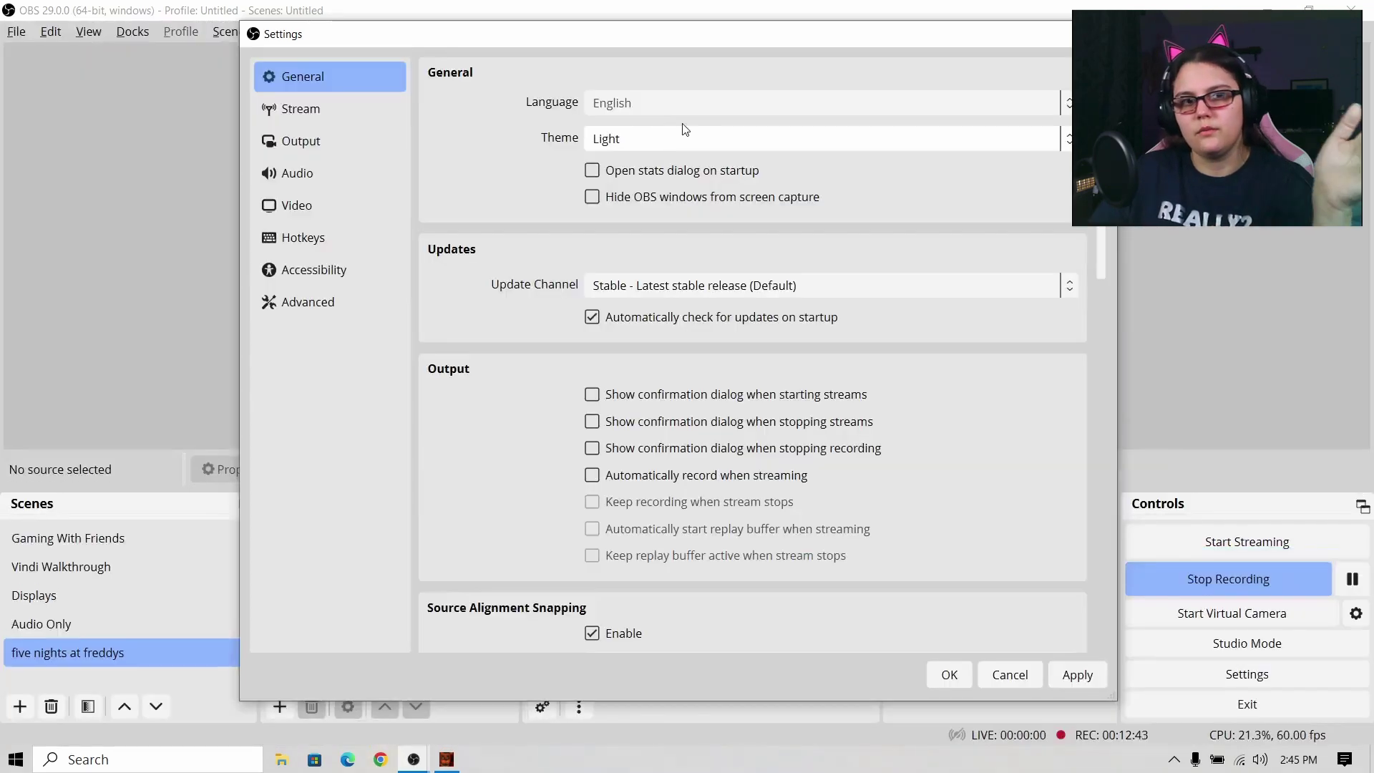
left_click(661, 143)
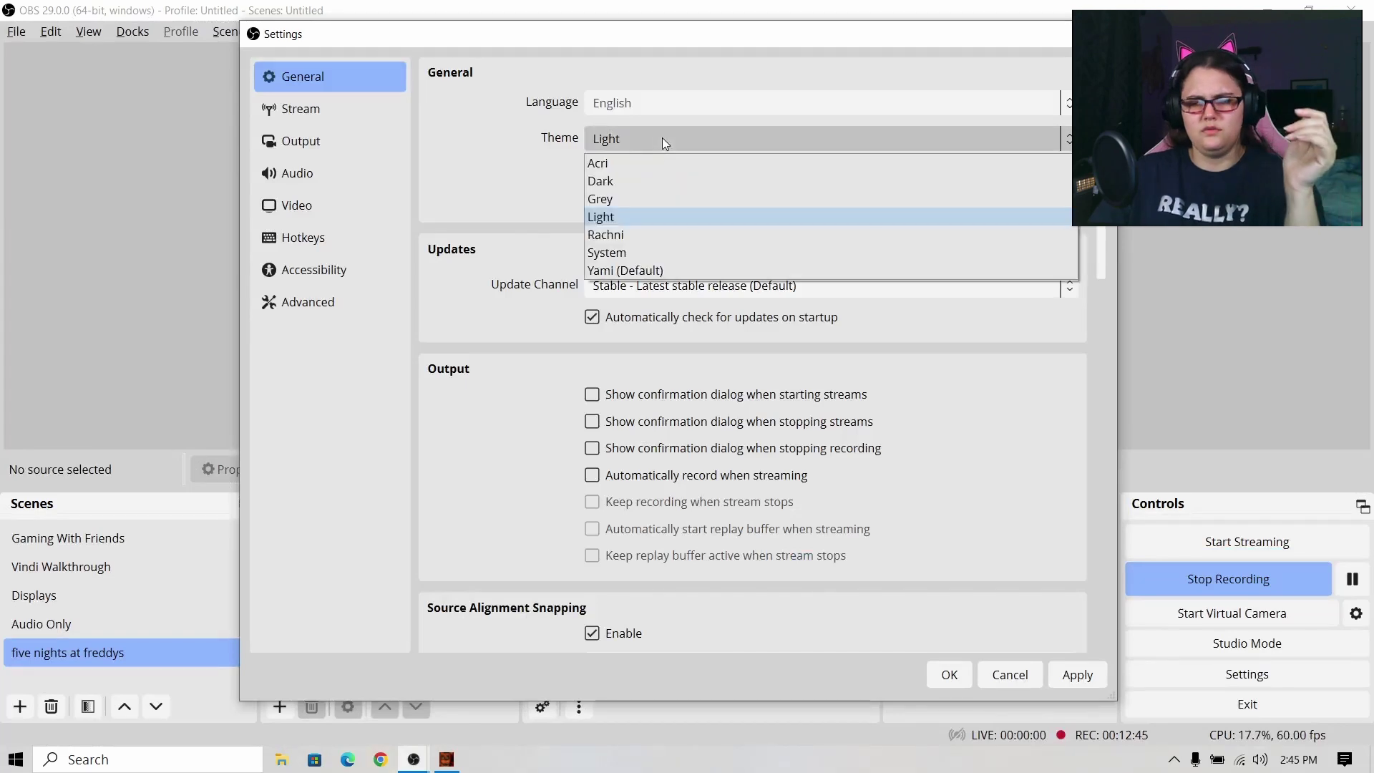
left_click(636, 184)
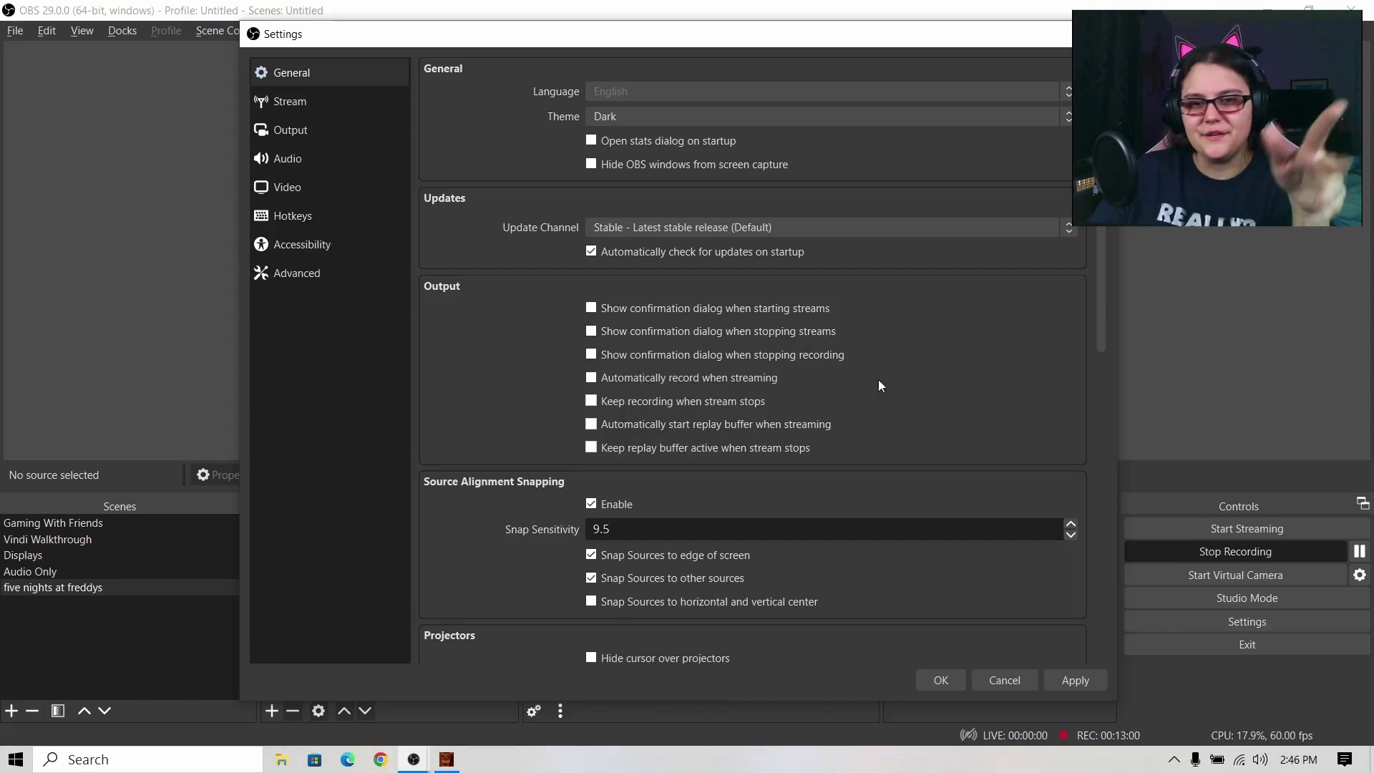
scroll(845, 358, "down", 1)
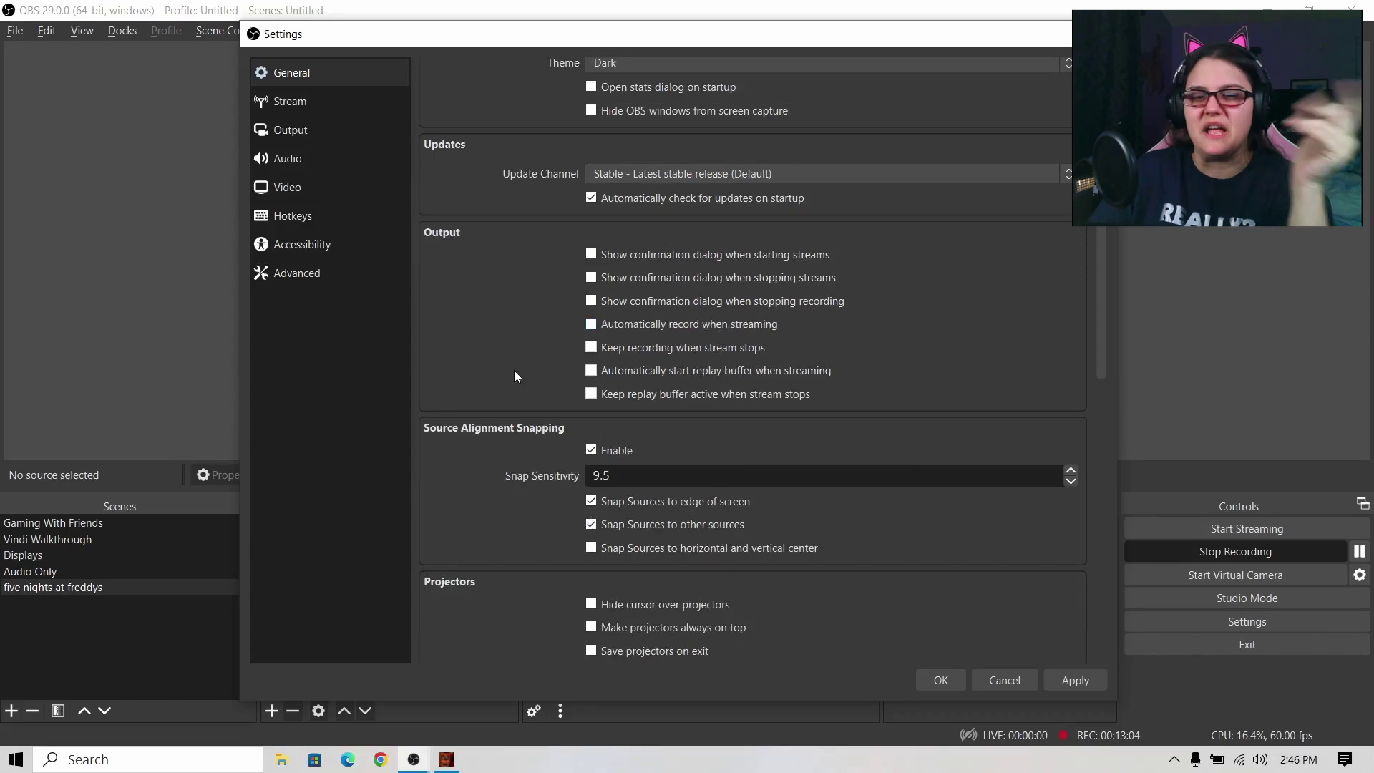
- Browse the Output, Audio, Video and Hotkeys pages, then return to Output and list the audio bitrates
left_click(300, 131)
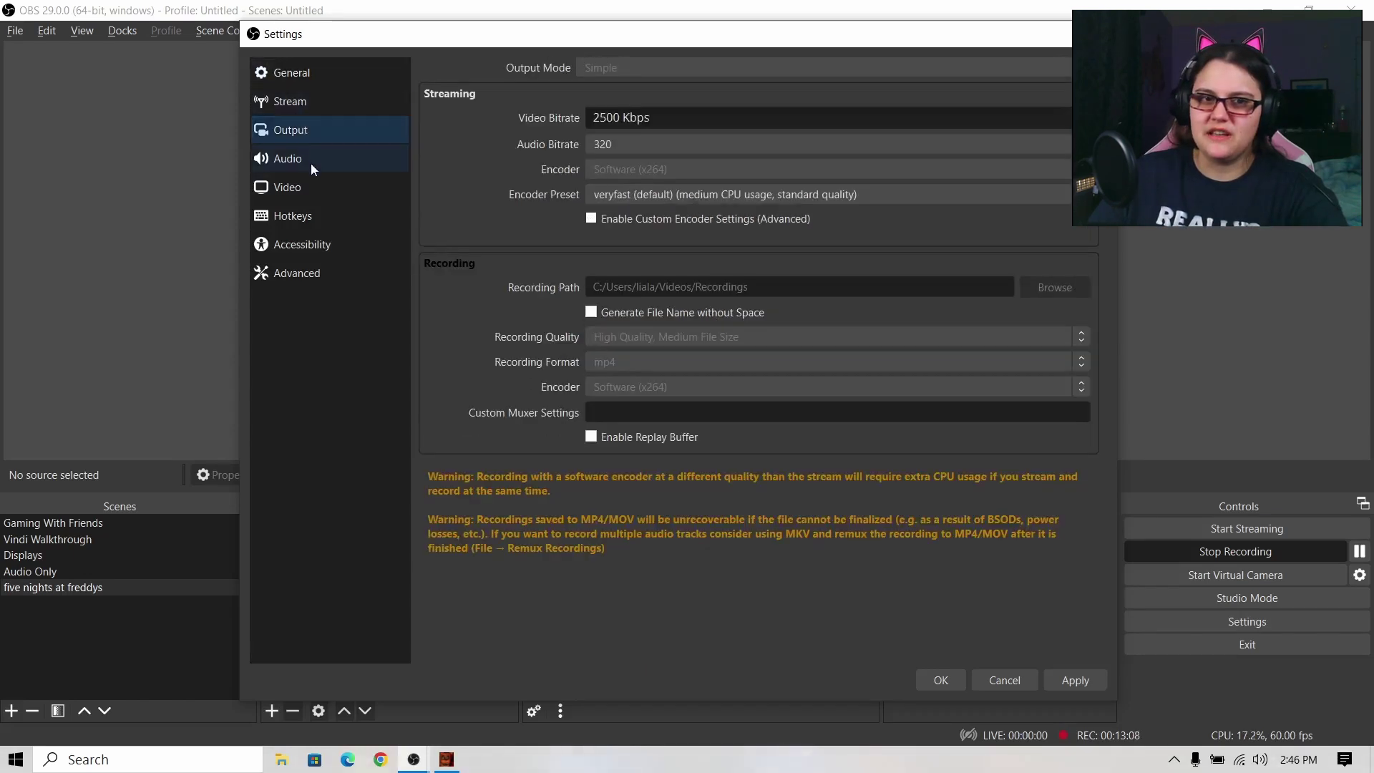
left_click(311, 161)
left_click(311, 187)
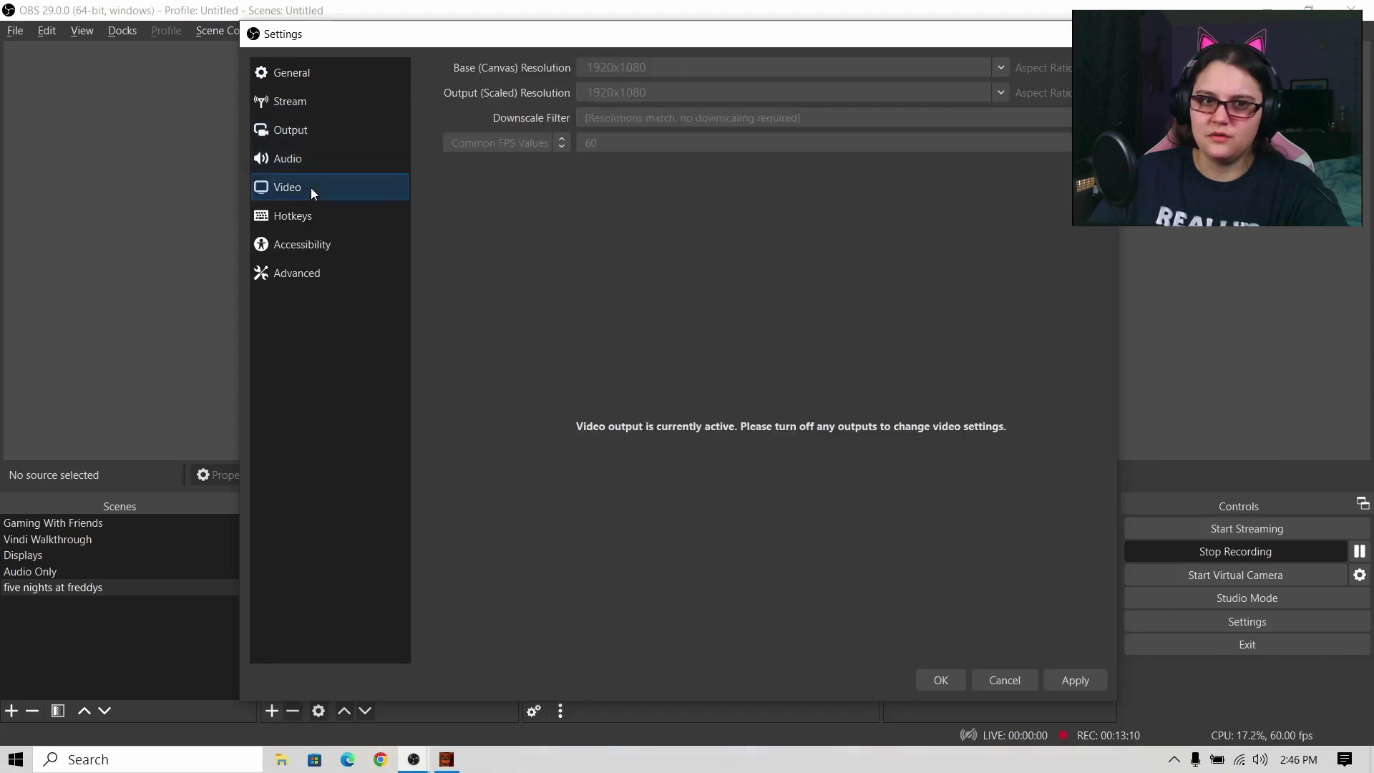
left_click(308, 216)
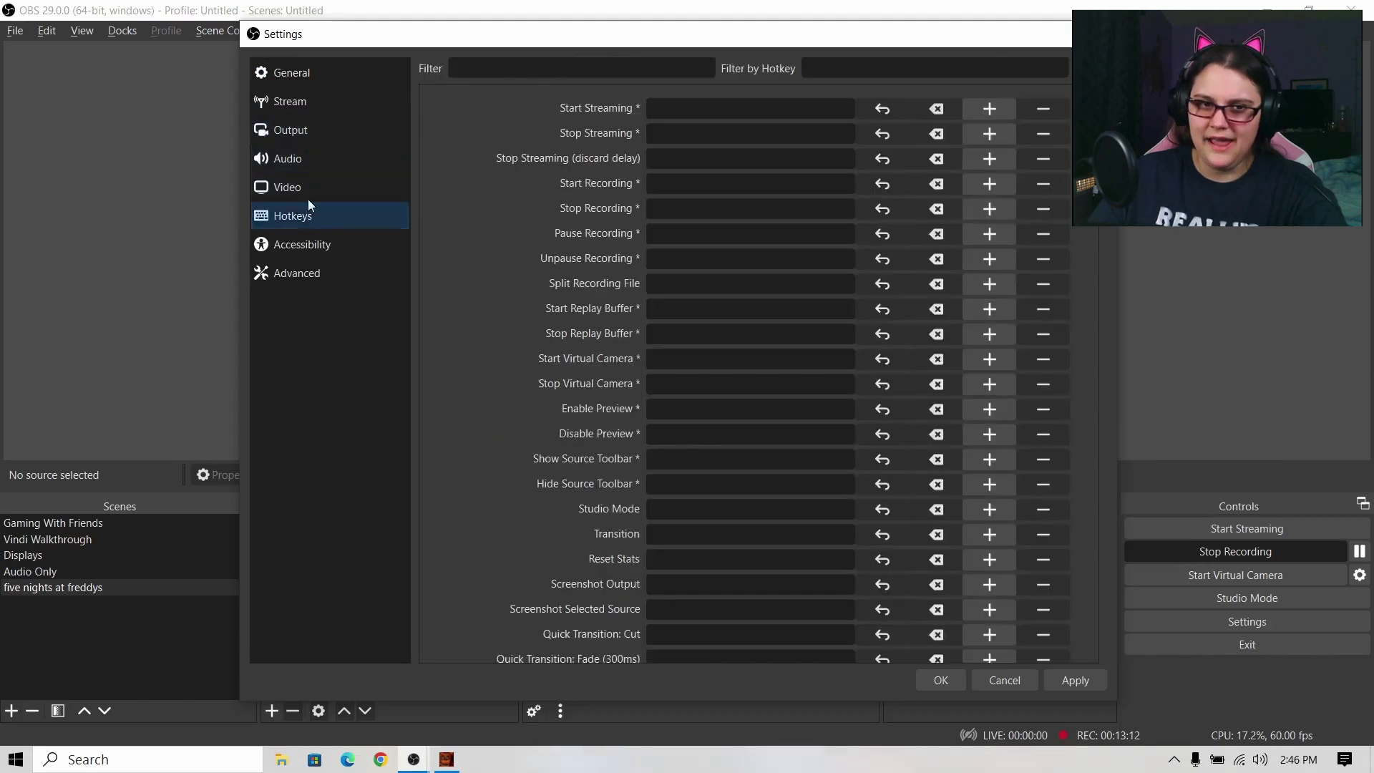
left_click(301, 131)
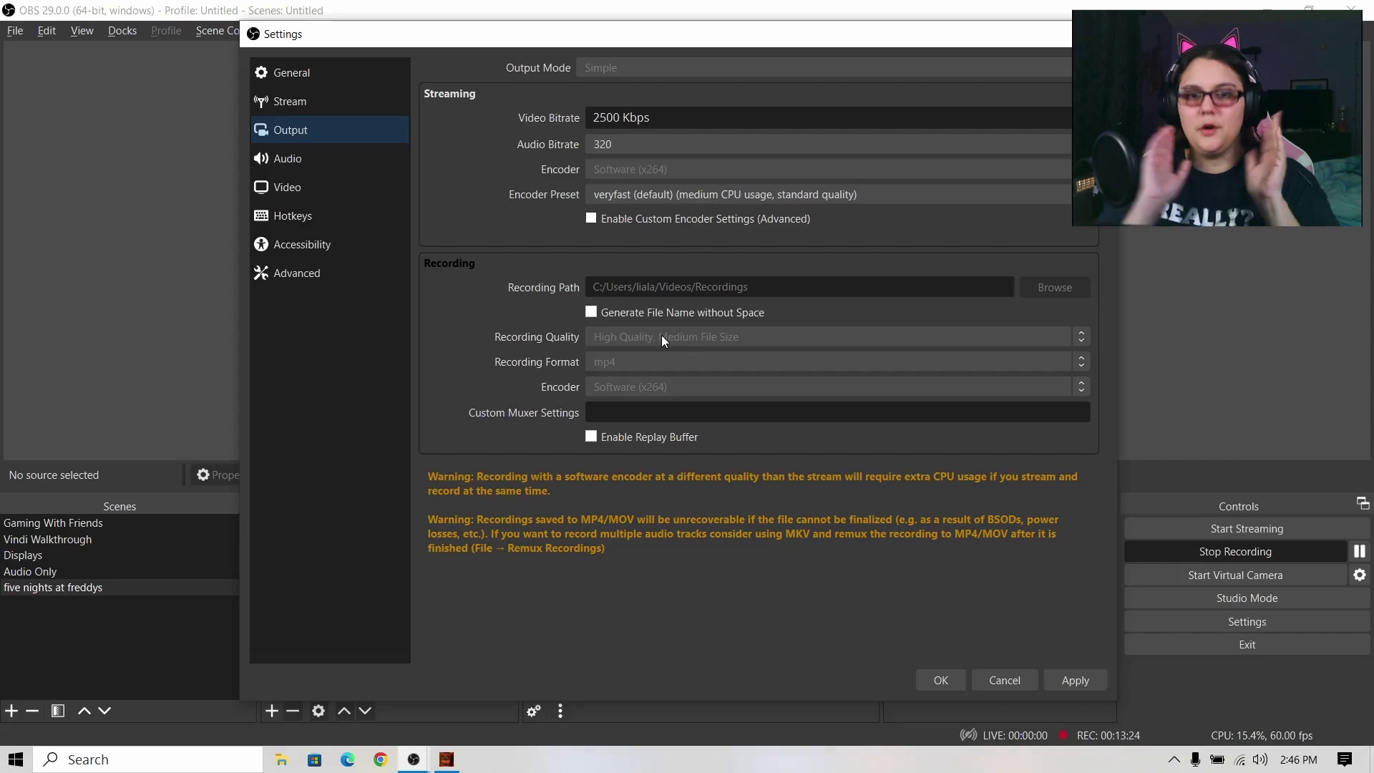
left_click(623, 141)
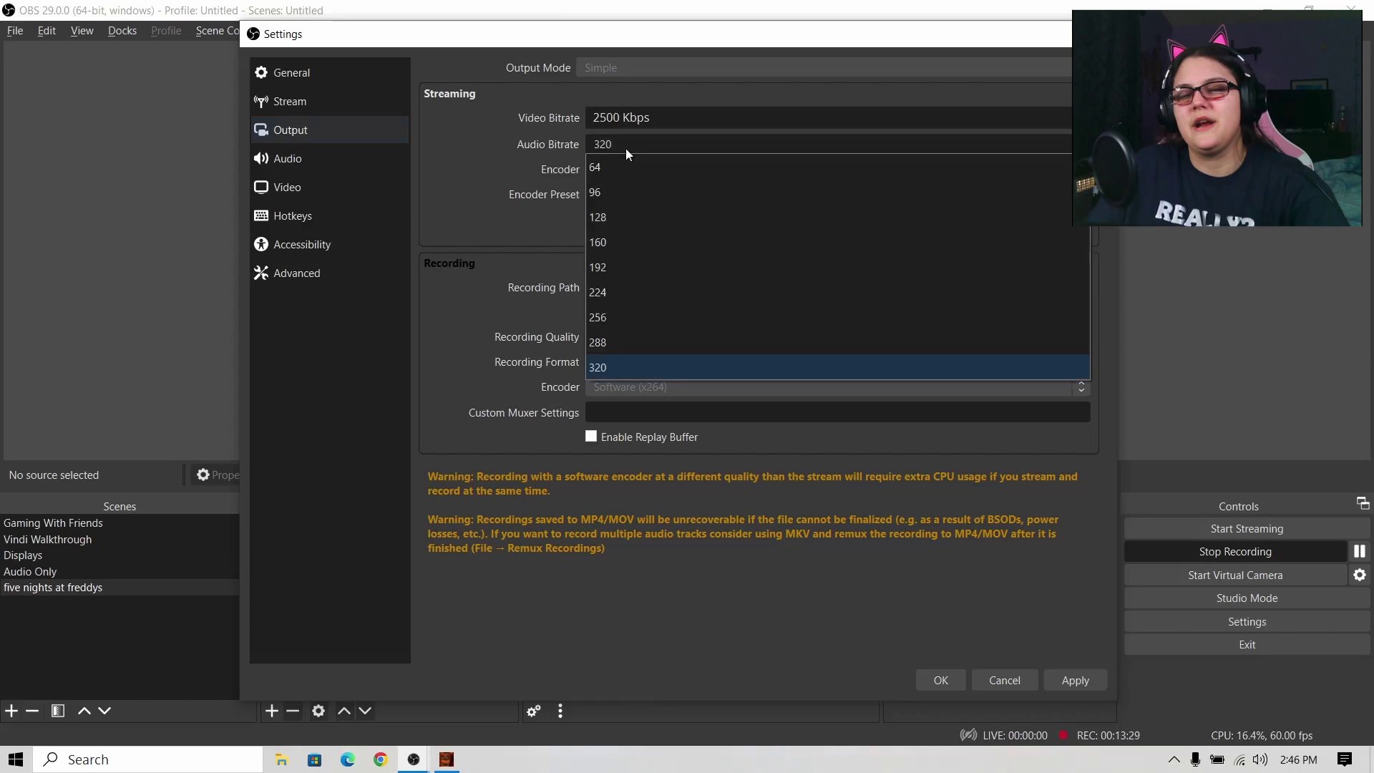
- Keep the audio bitrate at 320 and select the 2500 Kbps video bitrate value
left_click(624, 367)
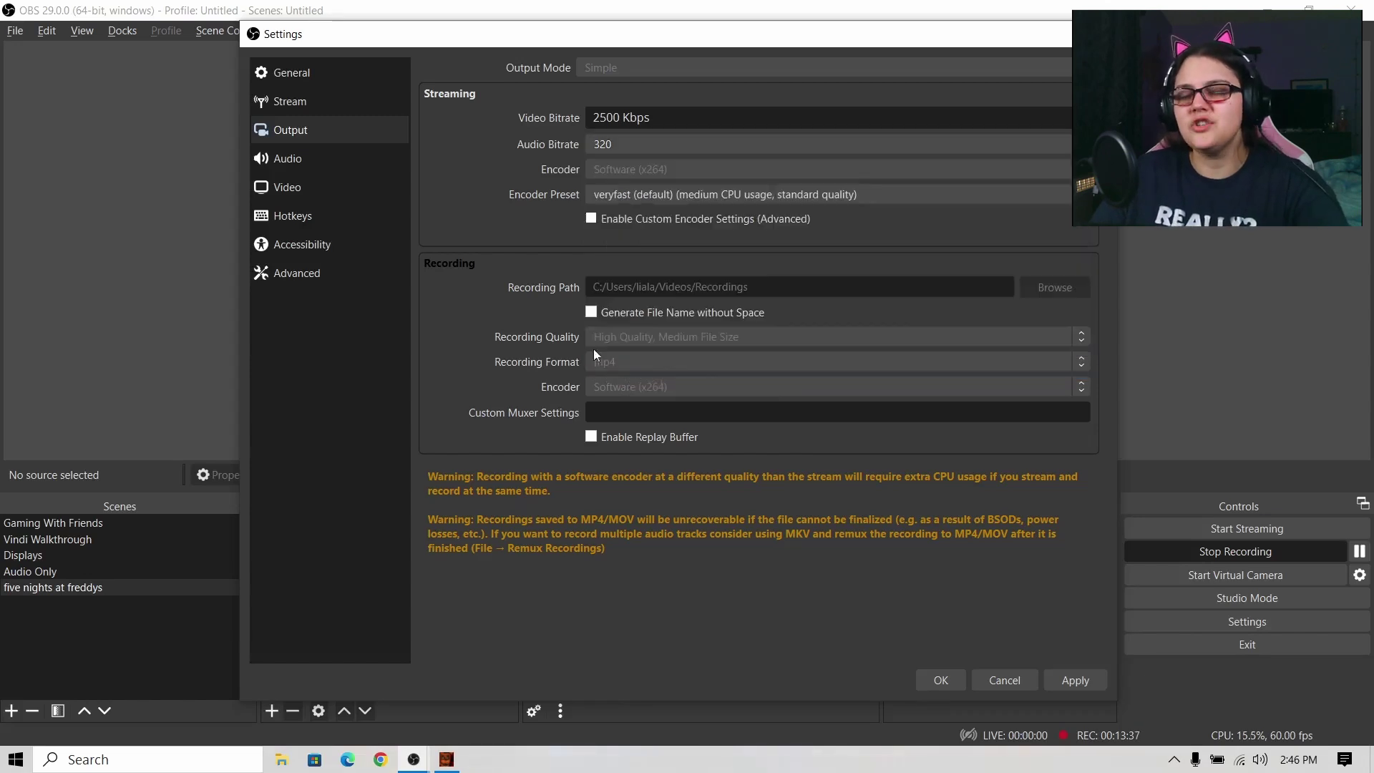
left_click(625, 142)
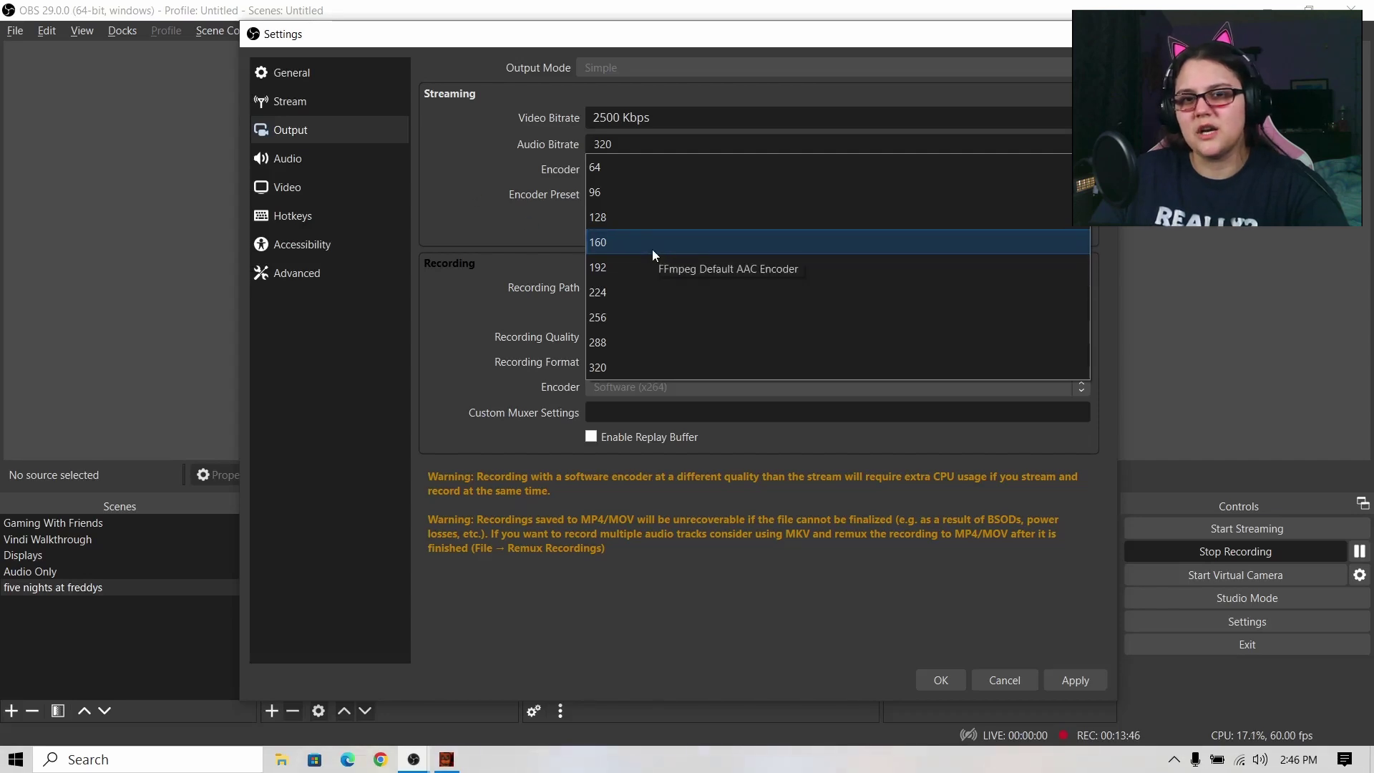
left_click(491, 174)
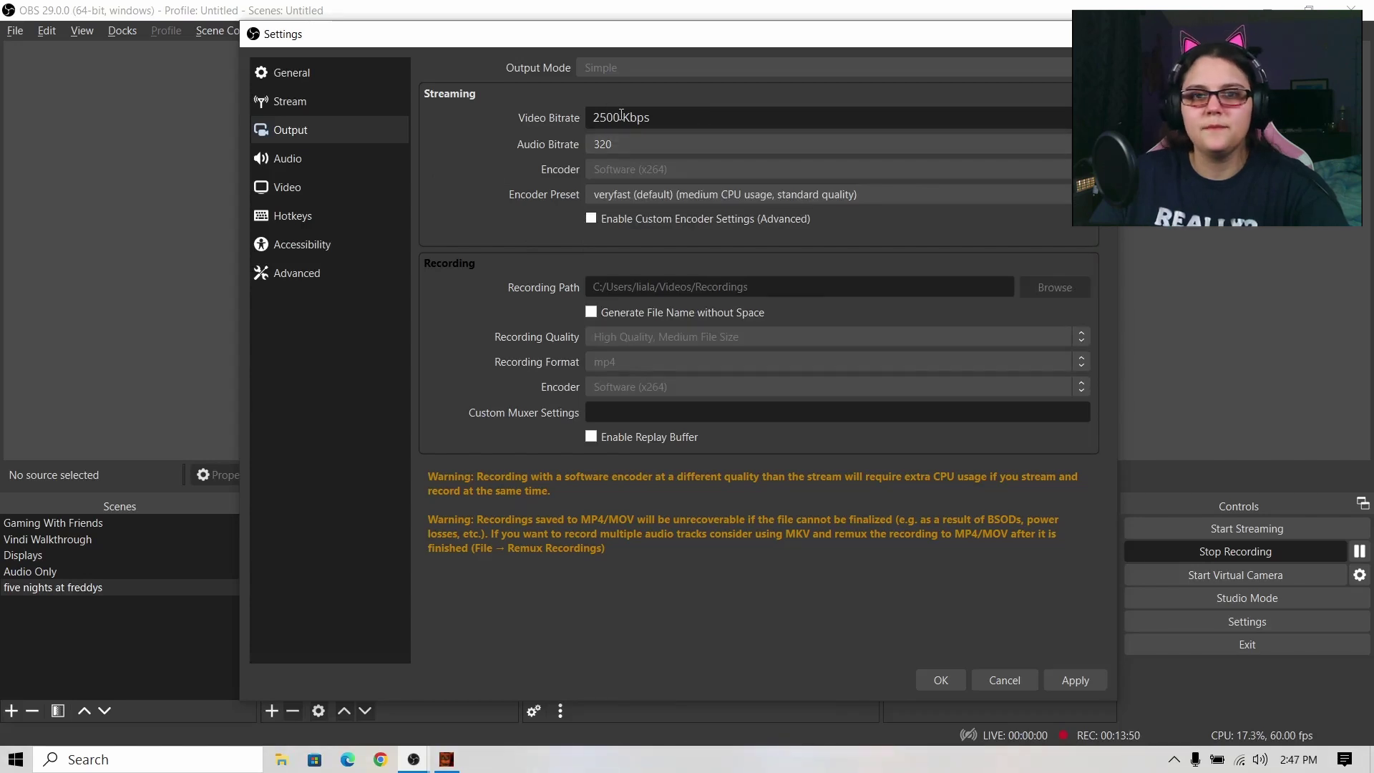
double_click(596, 119)
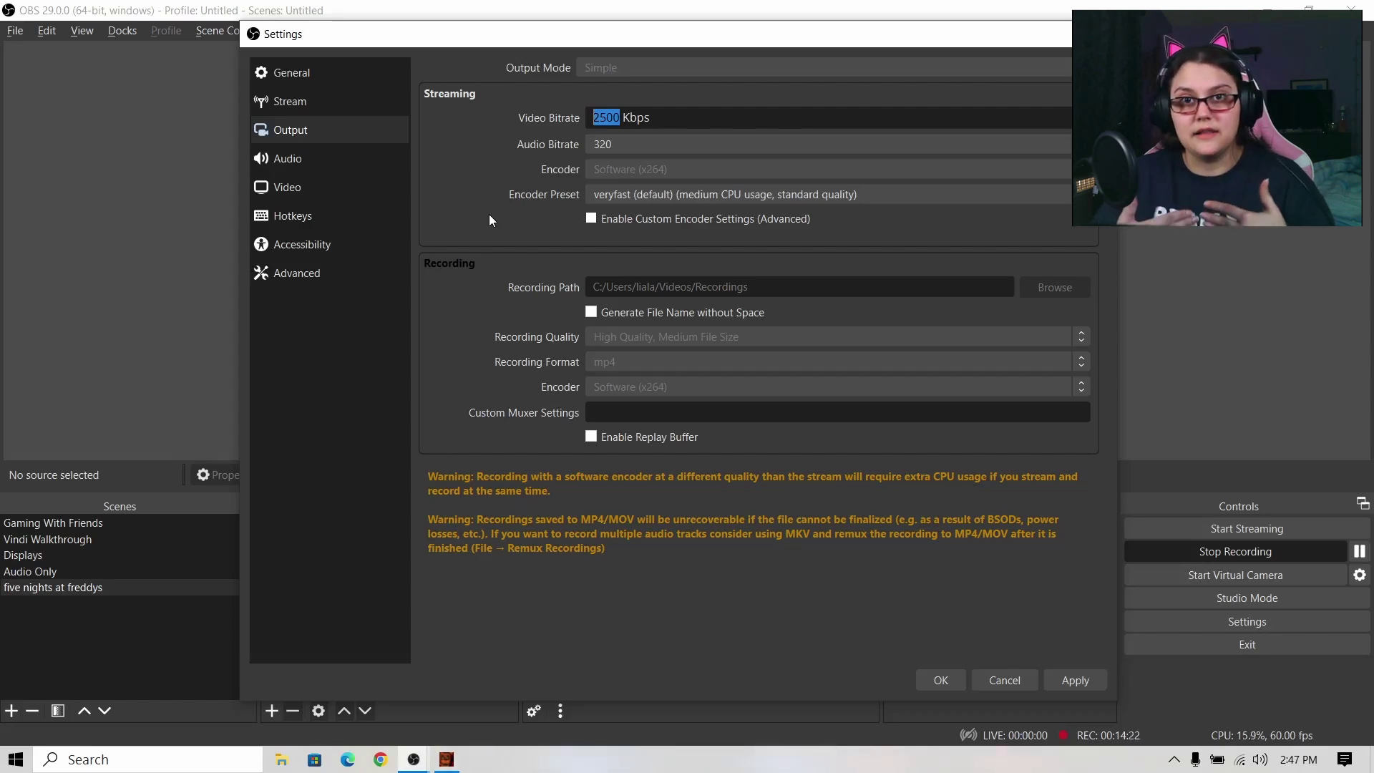
left_click(690, 192)
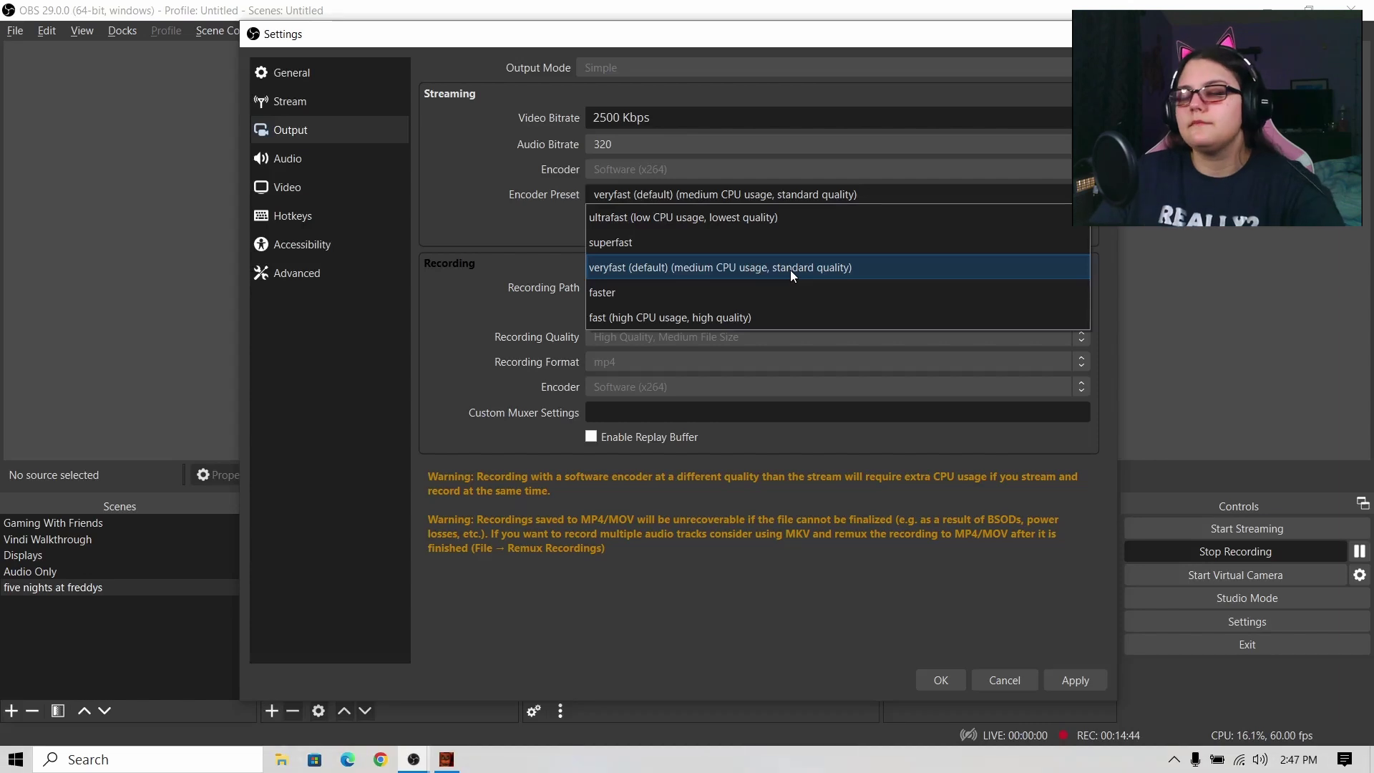
left_click(790, 269)
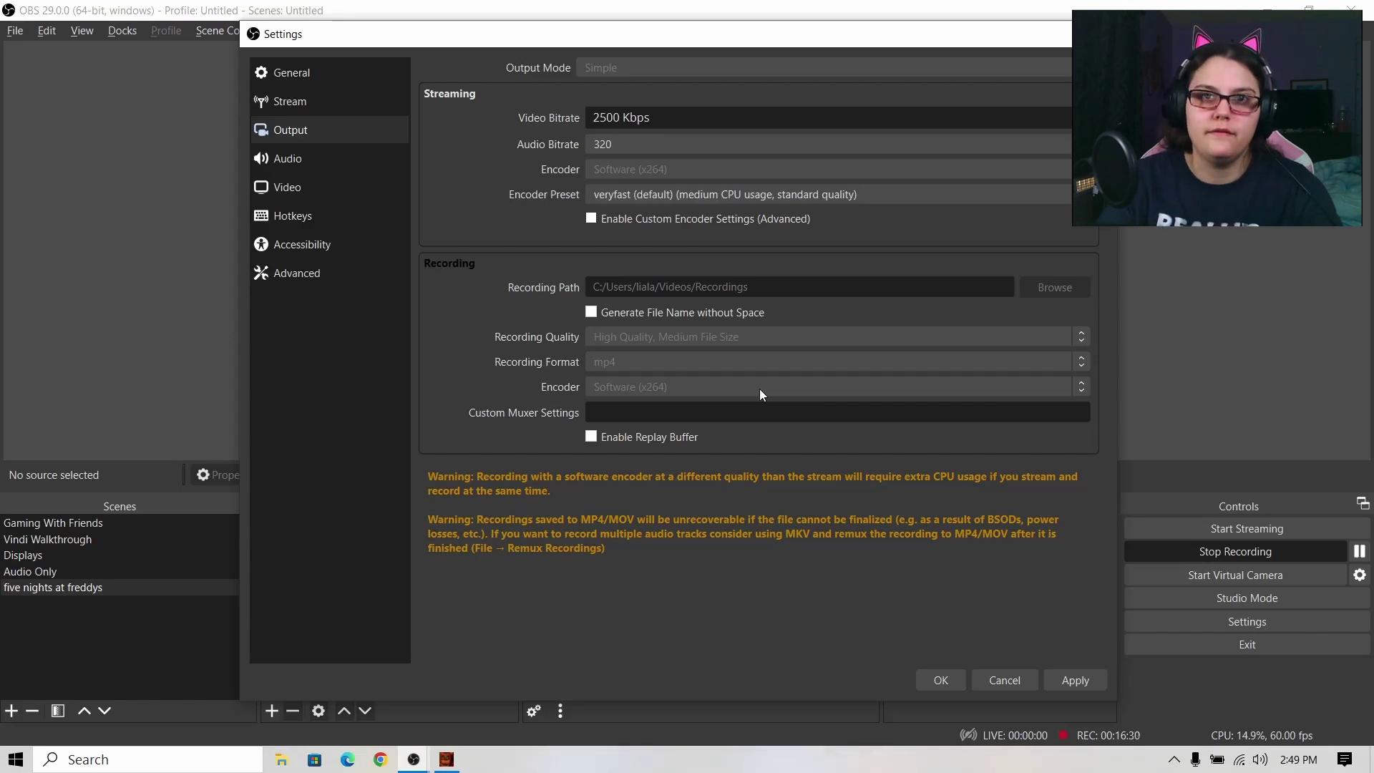
- Review the Audio page, leaving the Mic/Auxiliary Audio and Mic/Auxiliary Audio 2 devices unchanged
left_click(312, 160)
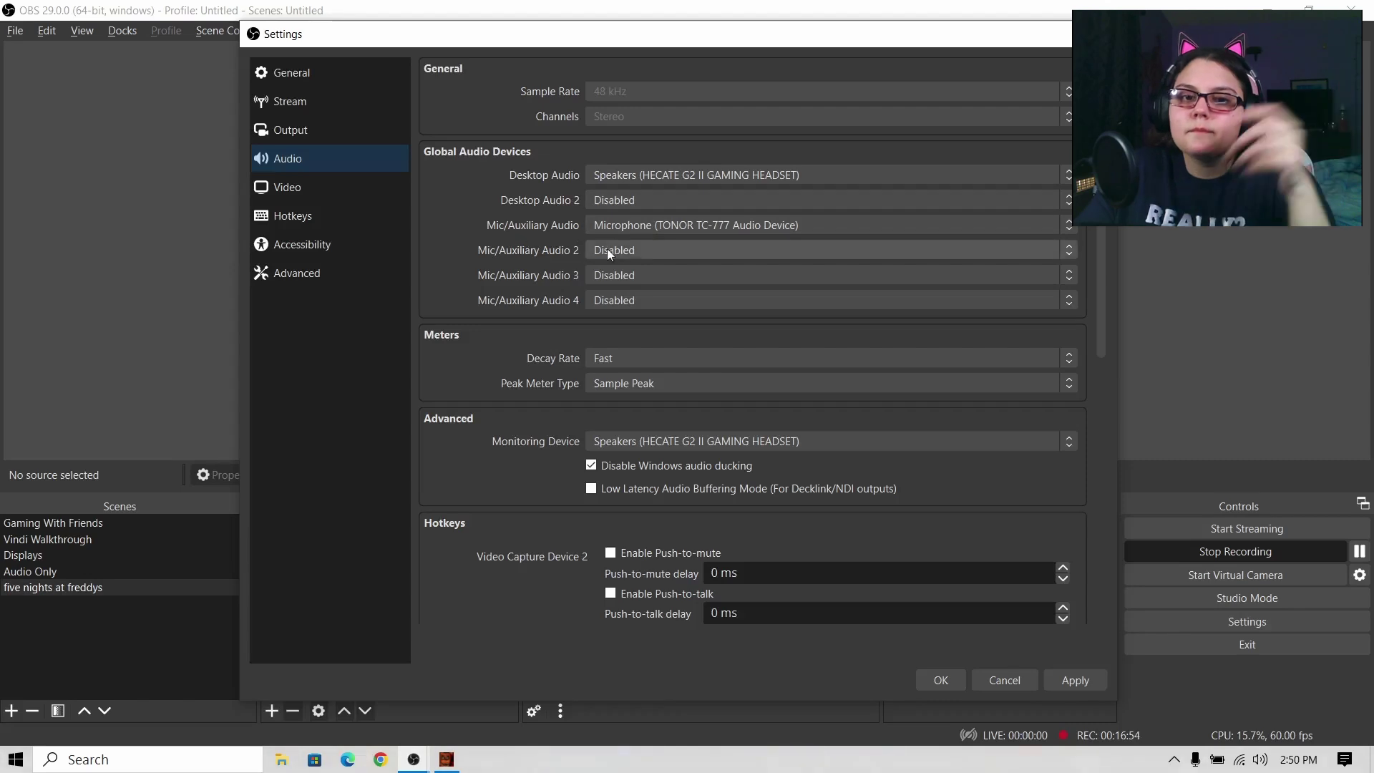
left_click(682, 225)
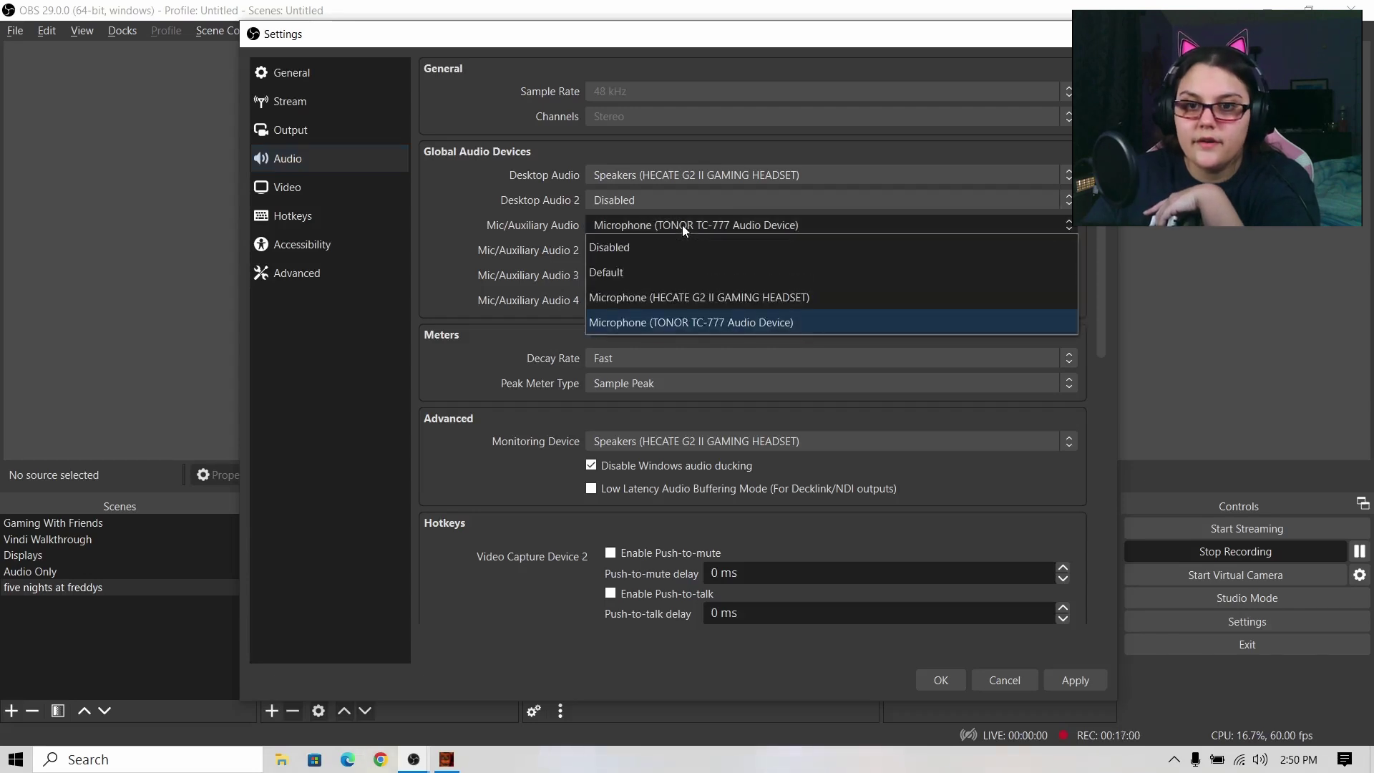
left_click(448, 247)
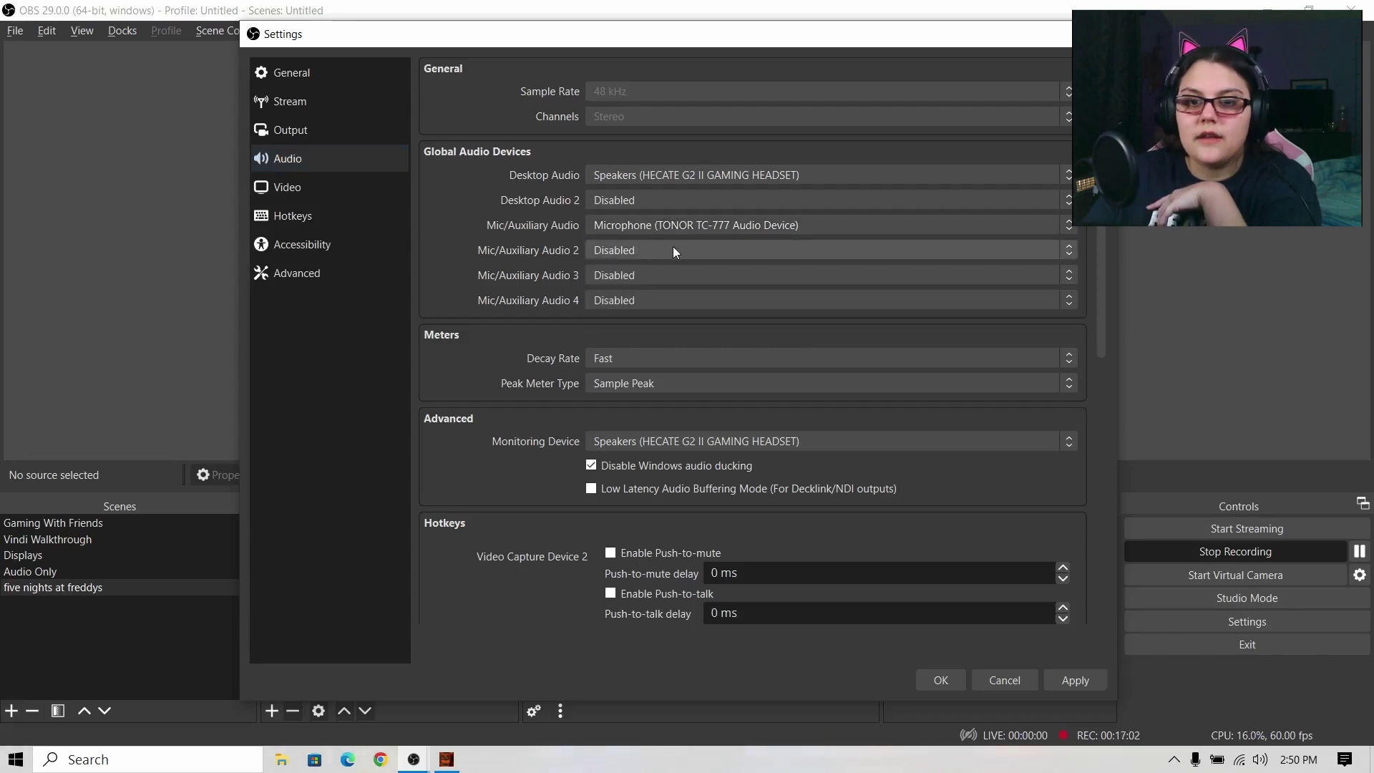
left_click(673, 249)
left_click(462, 252)
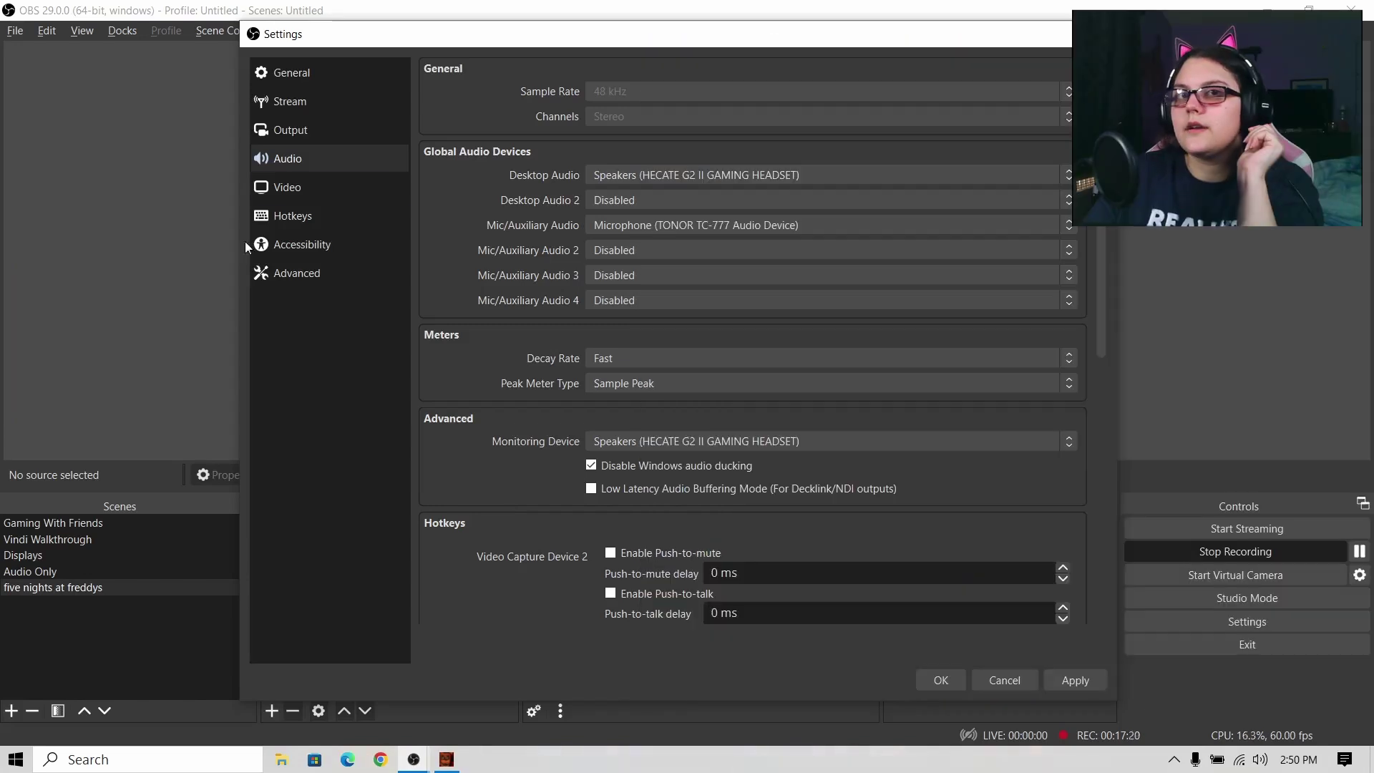
- Show the Video page with 1920x1080 base and output resolution at 60 FPS
left_click(286, 186)
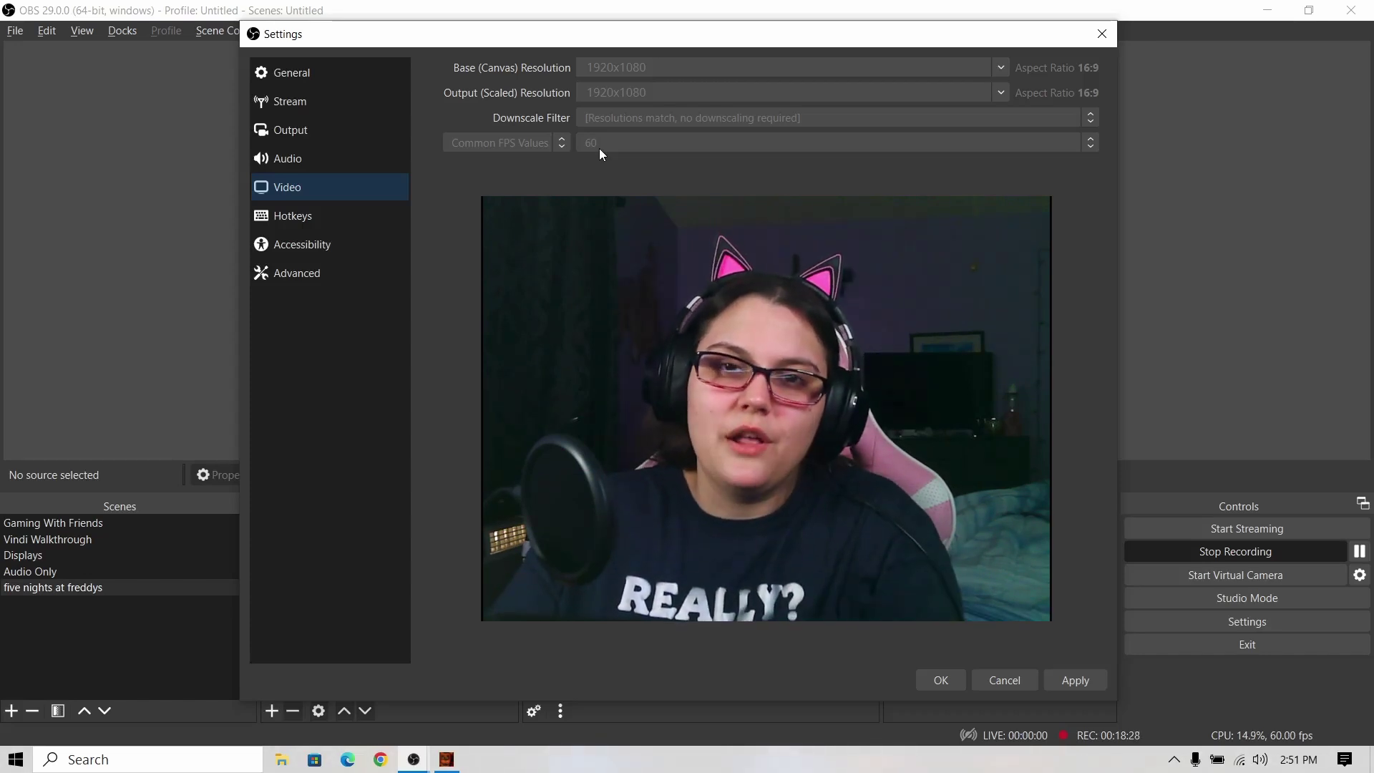
- Show the Hotkeys page listing Start Streaming, Start Recording and virtual camera actions
left_click(328, 219)
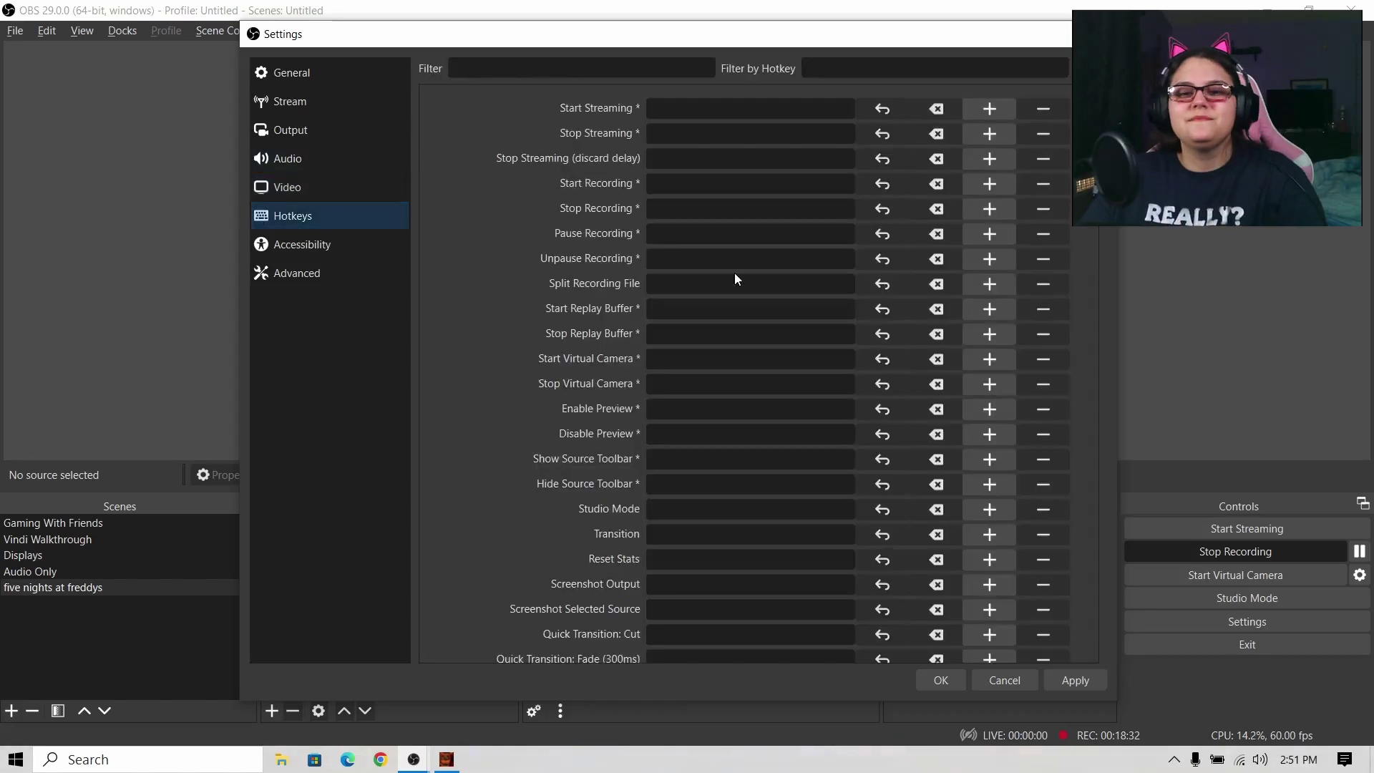